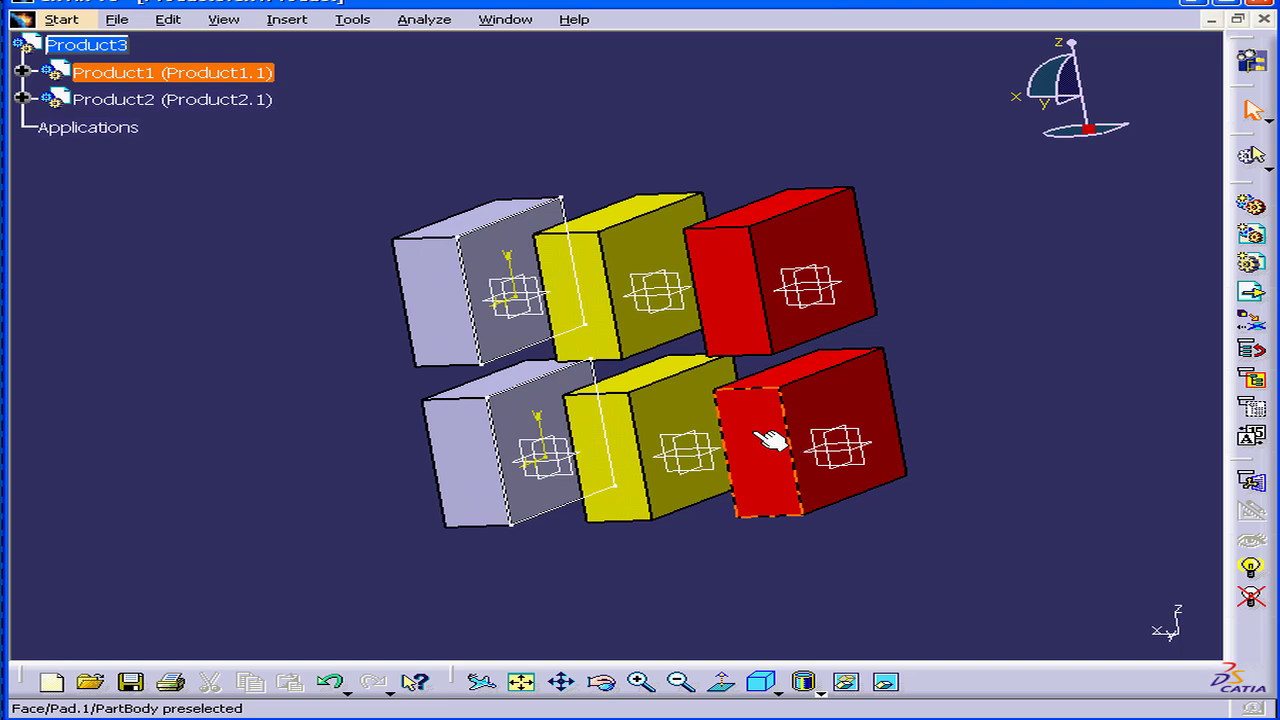
- Expand Product2, its Part1.1 instance and Part1 to show the planes and PartBody
left_click(22, 98)
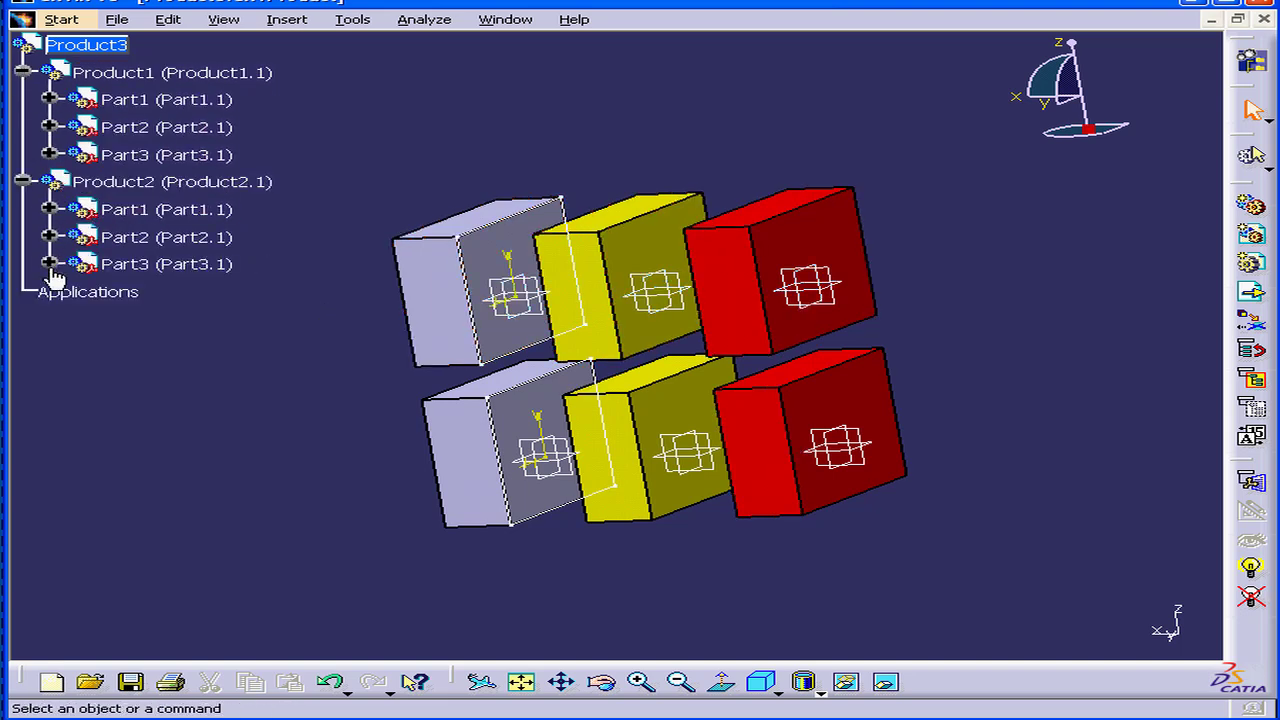
left_click(49, 209)
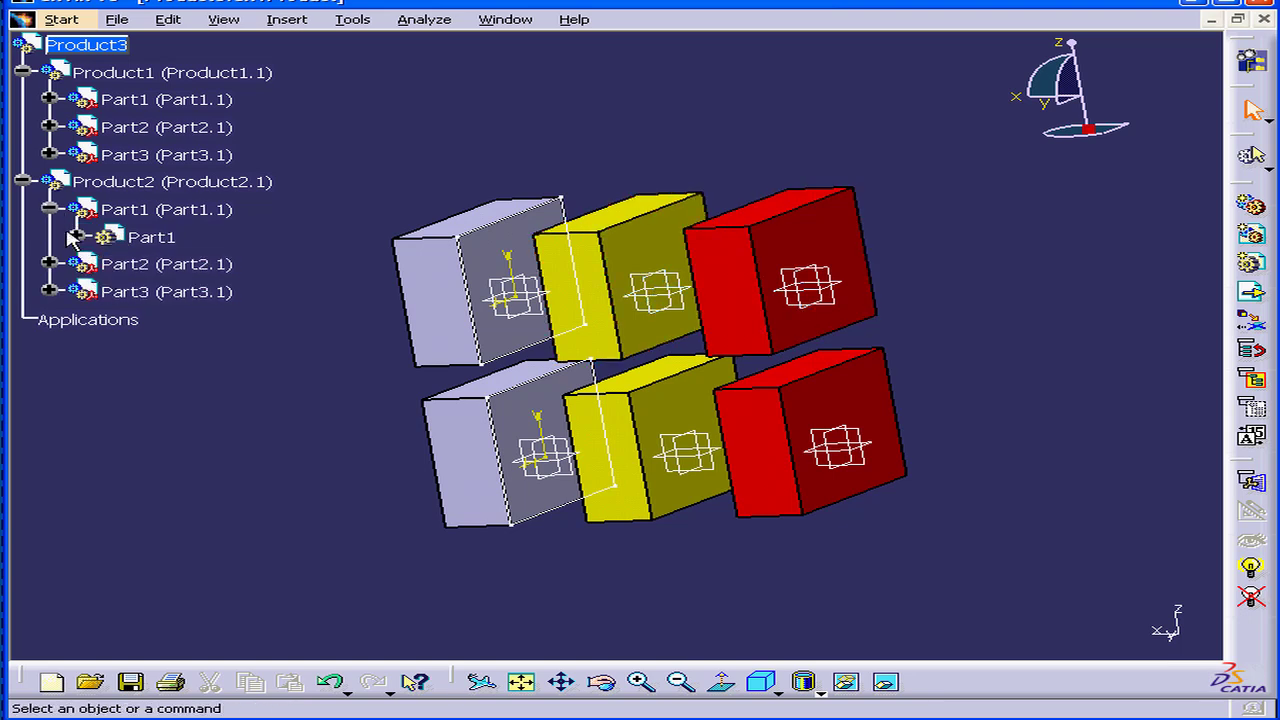
left_click(77, 238)
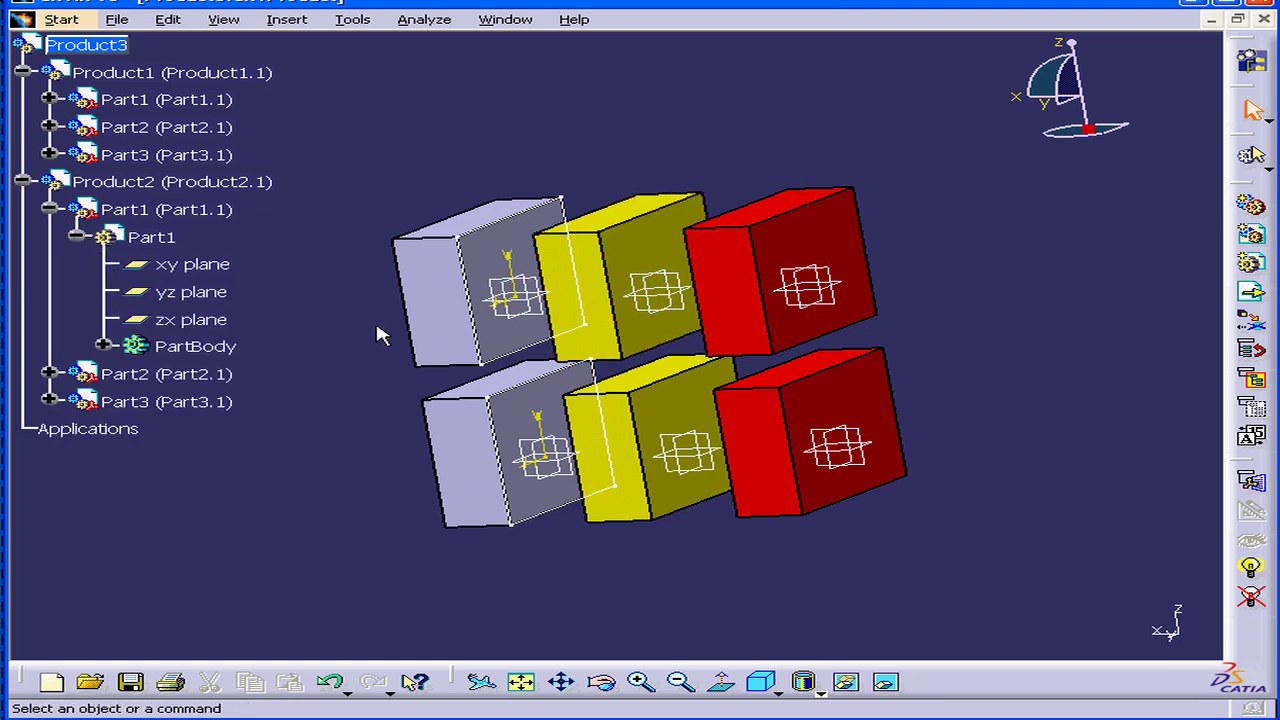
- Set the fill colour of Pad.1's narrow grey face to brown in its Properties
right_click(430, 258)
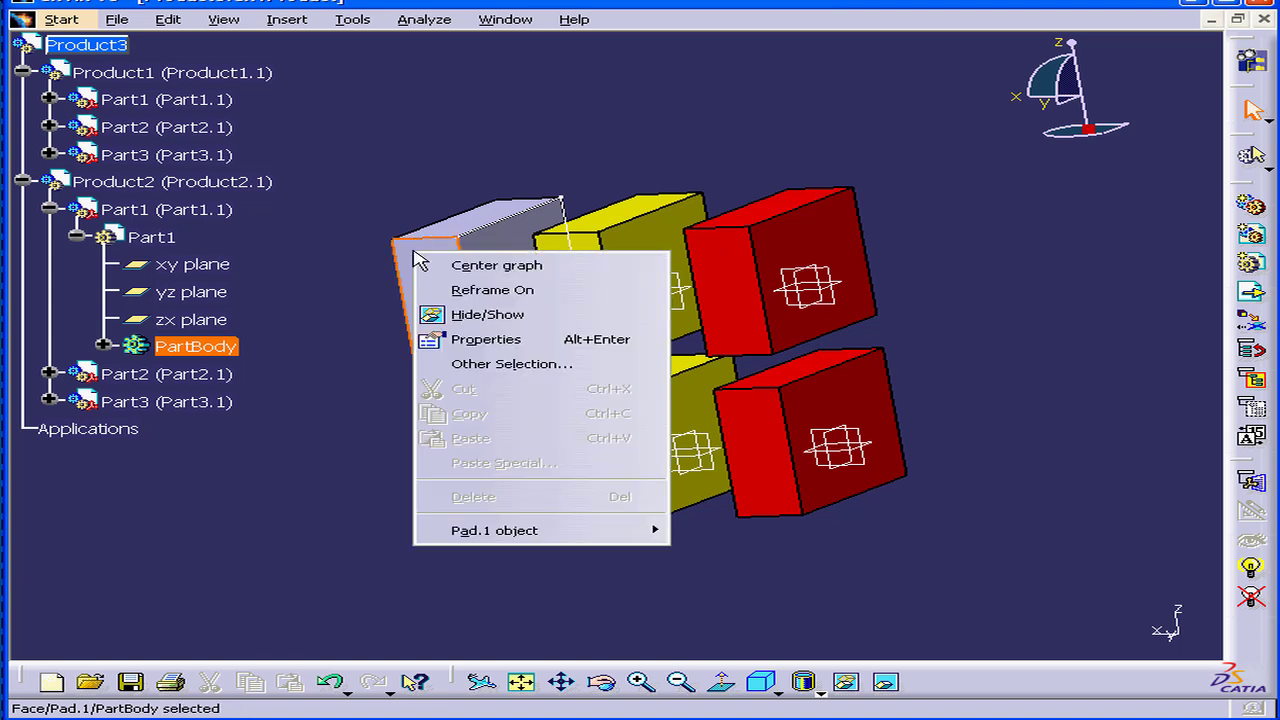
left_click(516, 337)
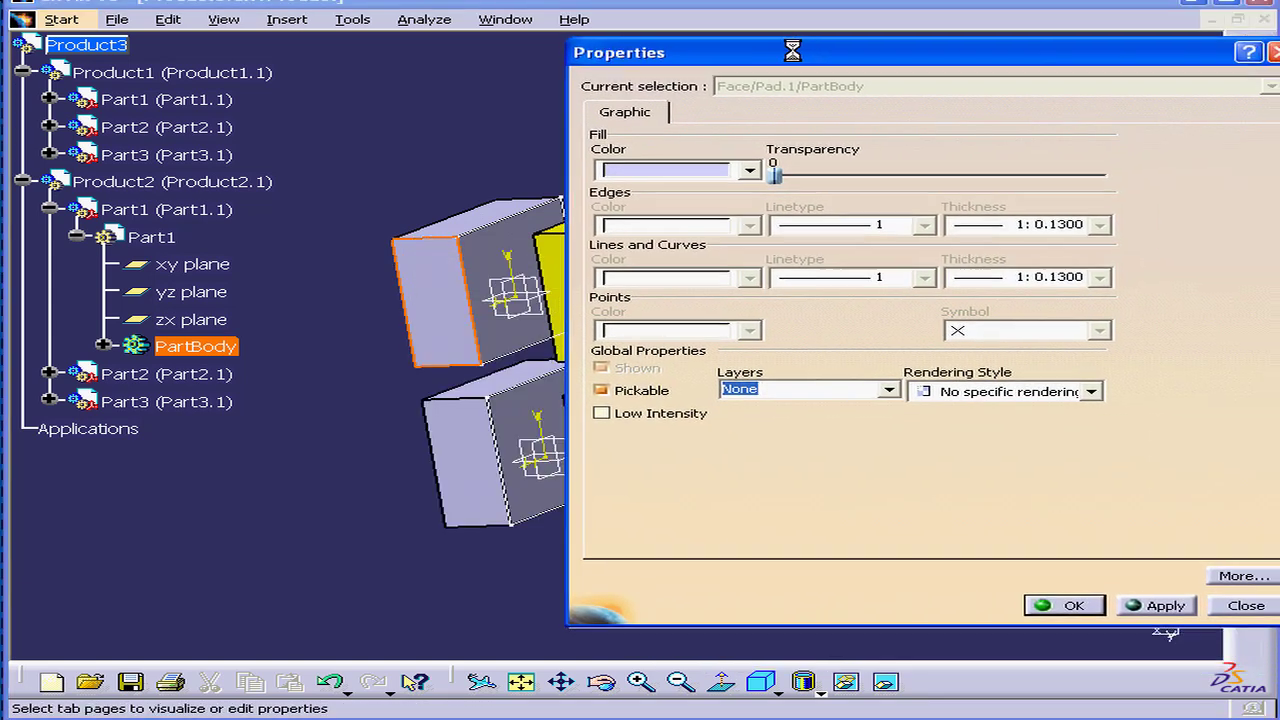
left_click(735, 183)
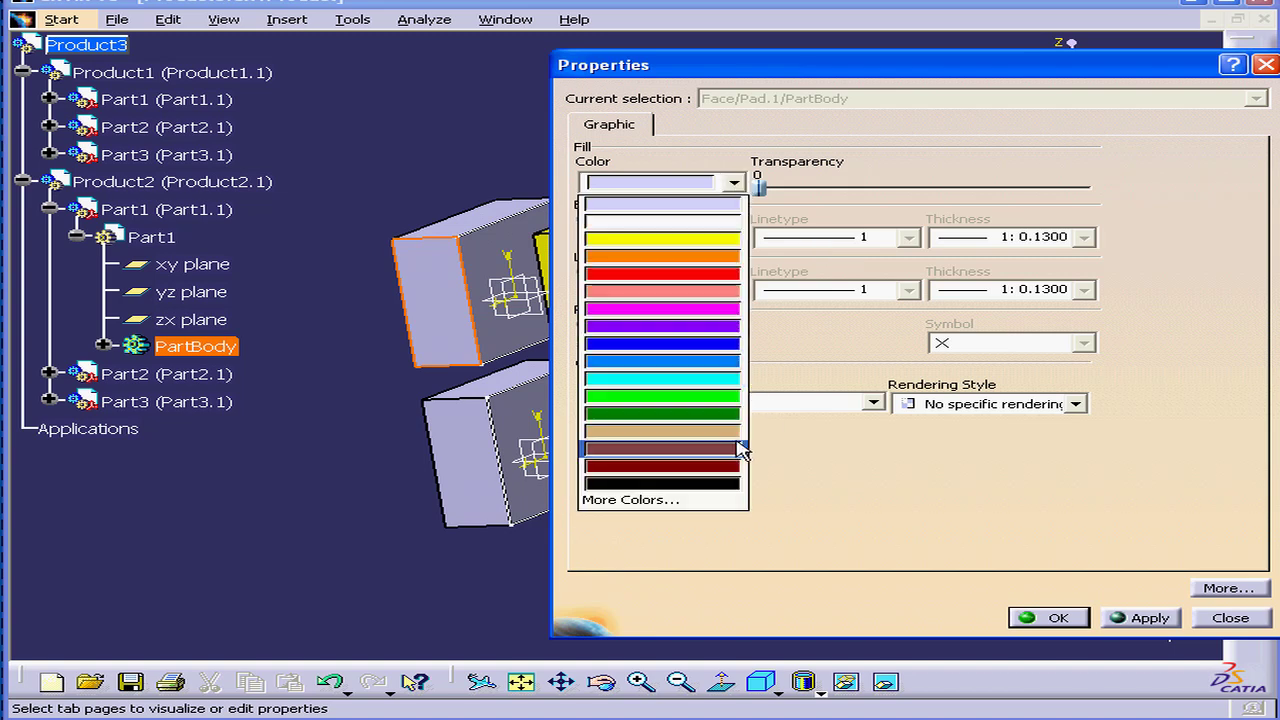
left_click(712, 450)
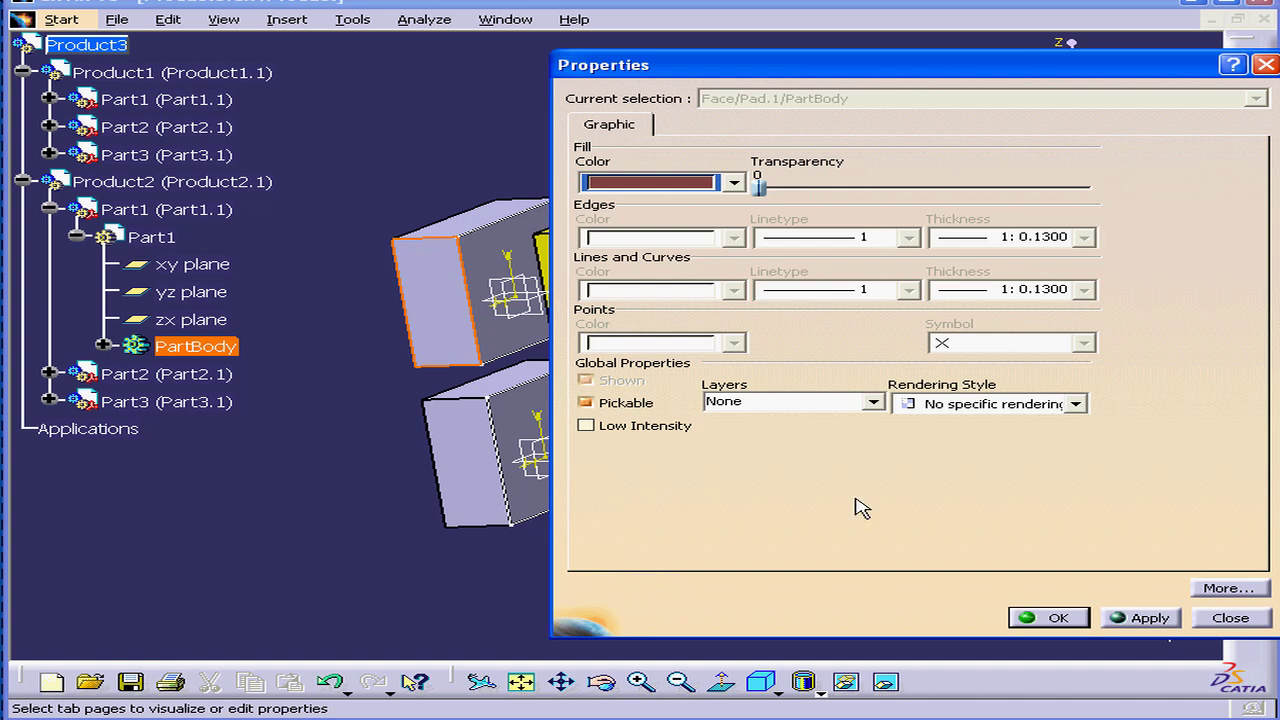
left_click(1045, 616)
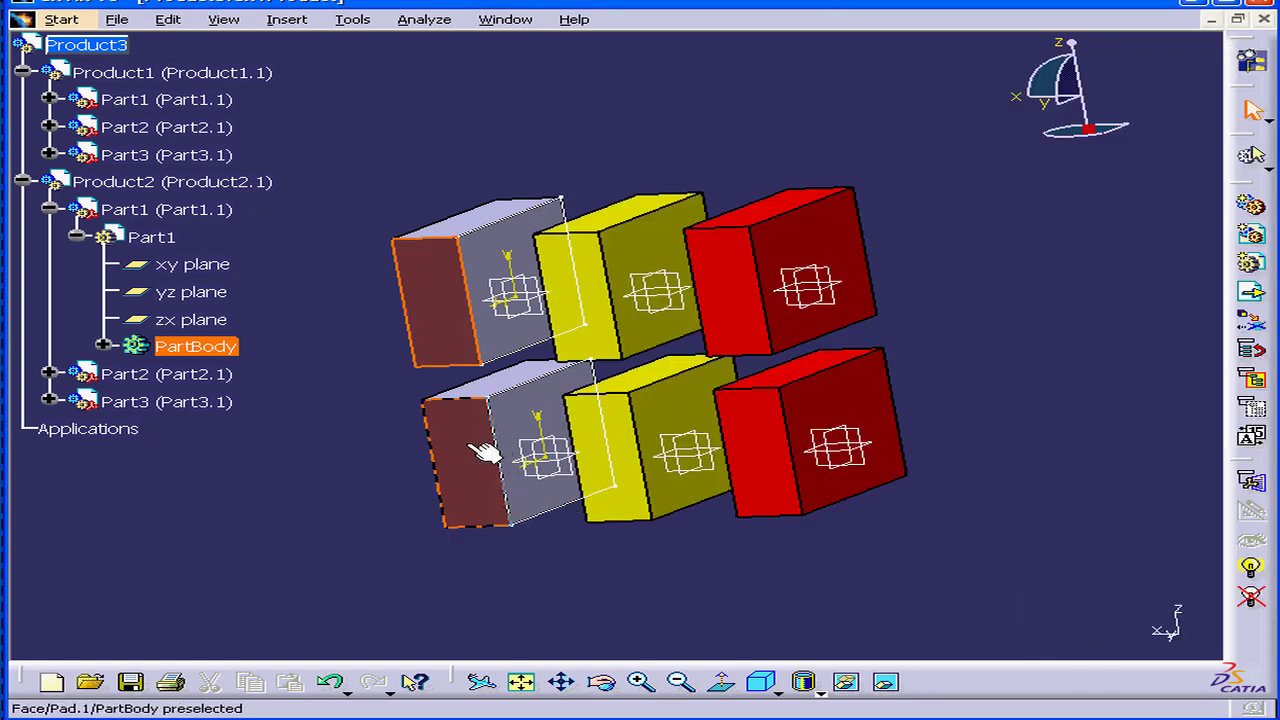
- Give Part1's PartBody a dark blue fill so the box turns blue around the brown face
left_click(483, 452)
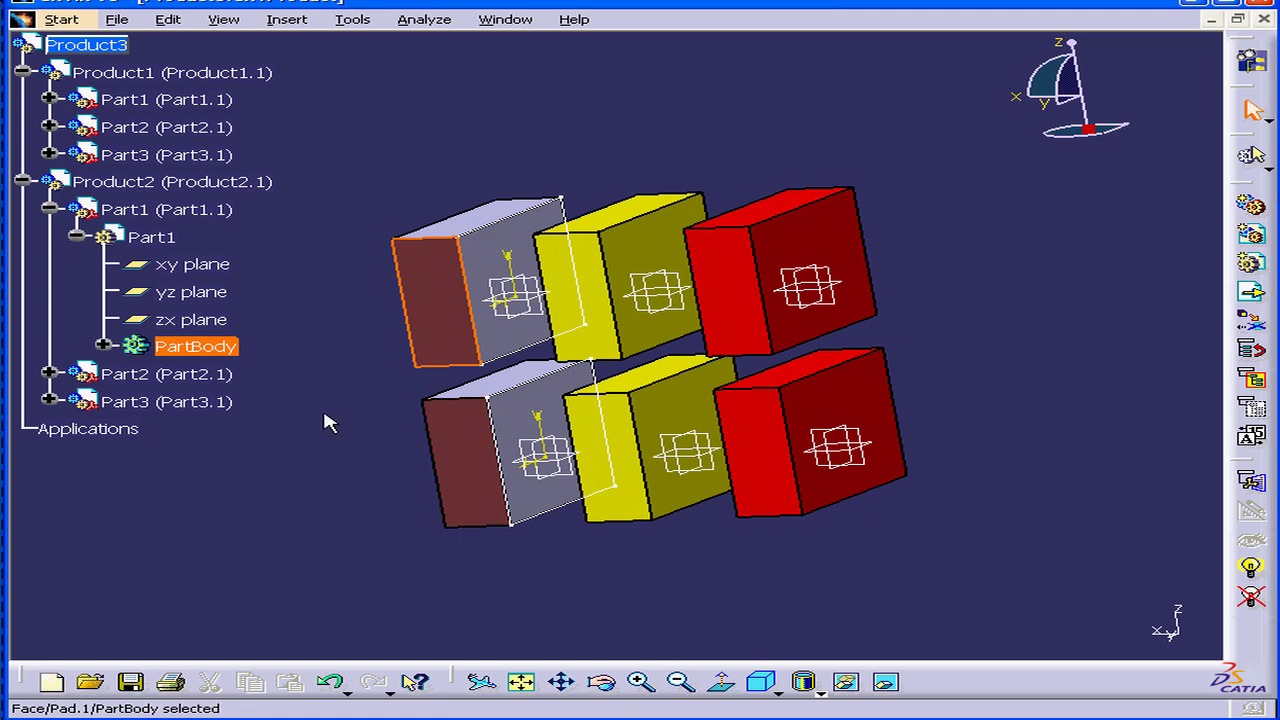
left_click(476, 441)
right_click(183, 344)
left_click(326, 432)
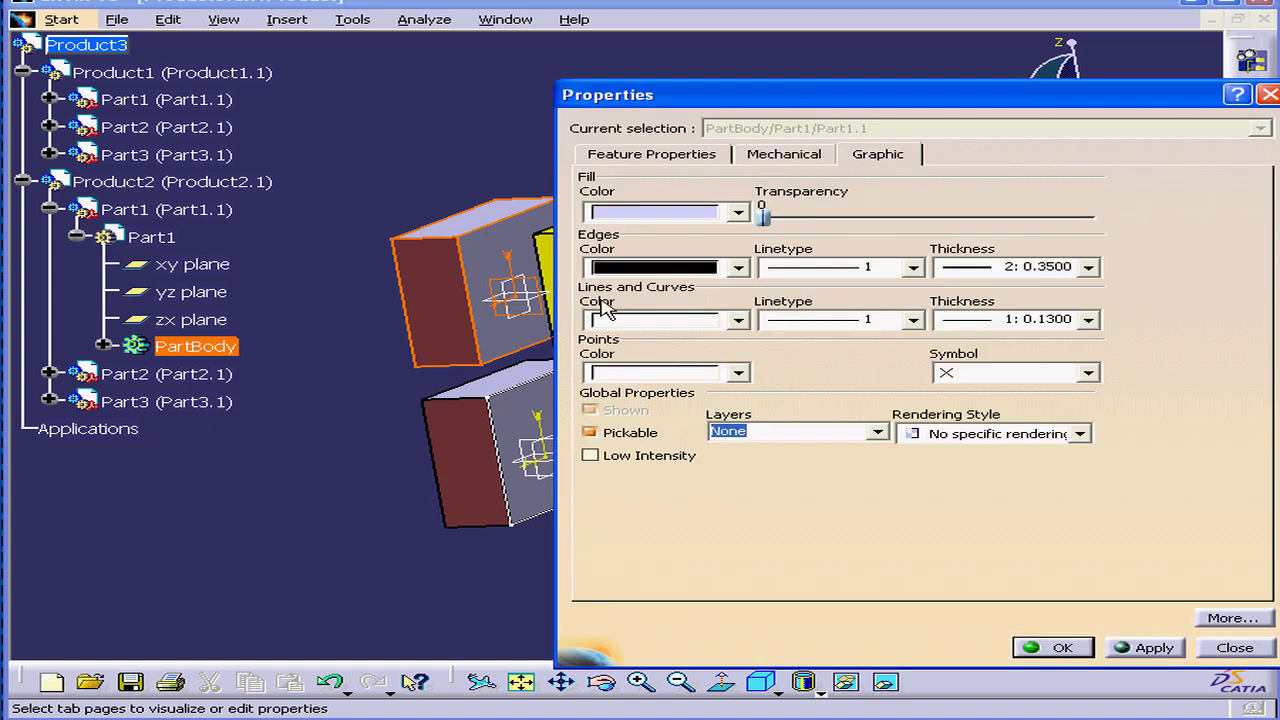
left_click(748, 214)
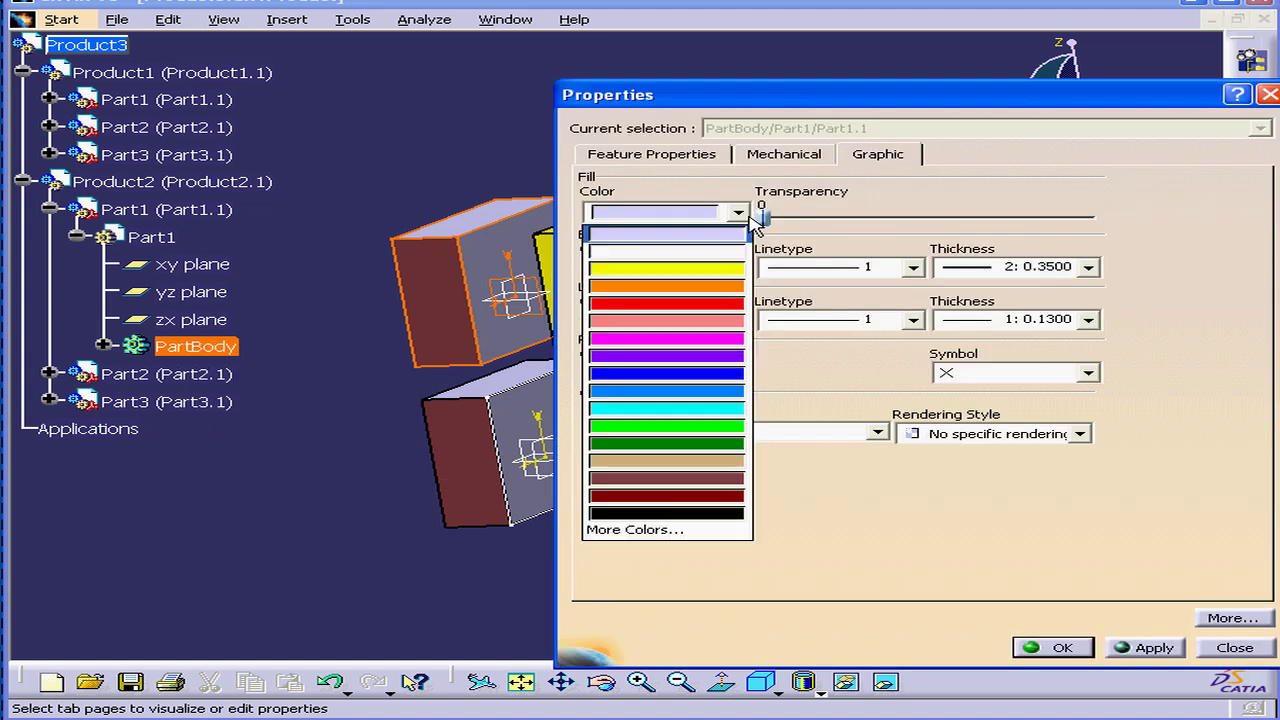
left_click(736, 374)
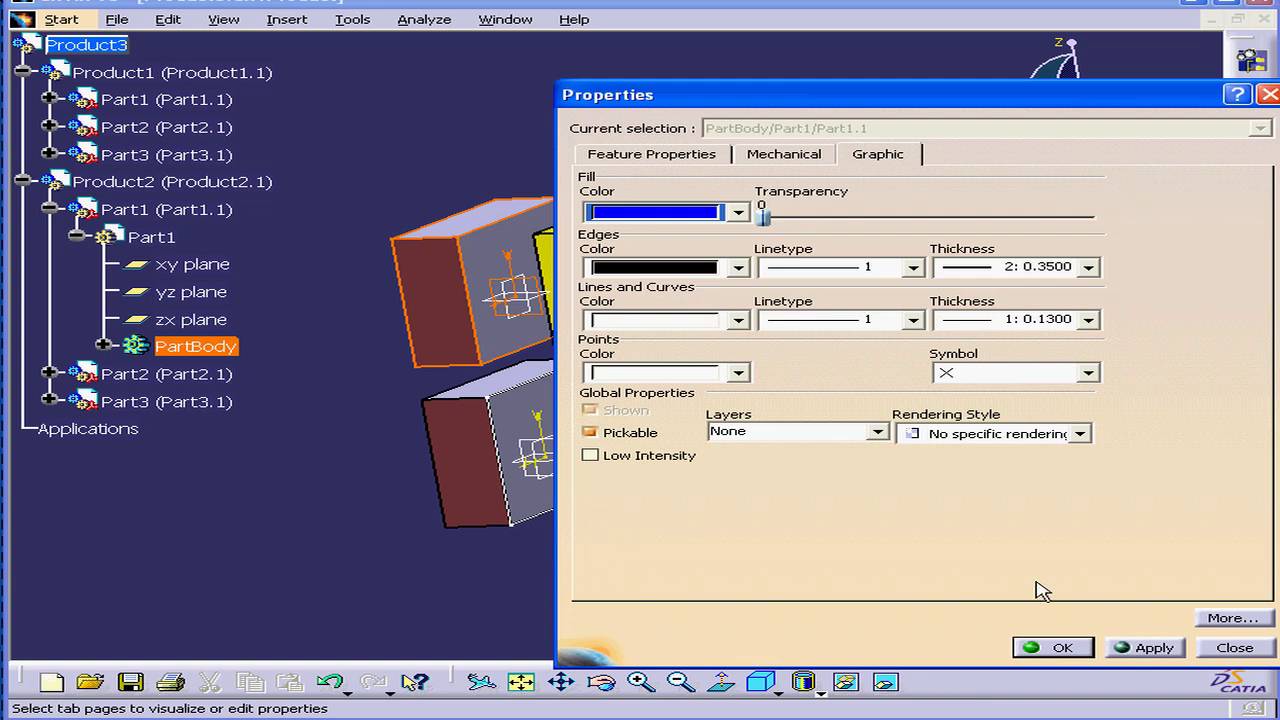
left_click(1057, 647)
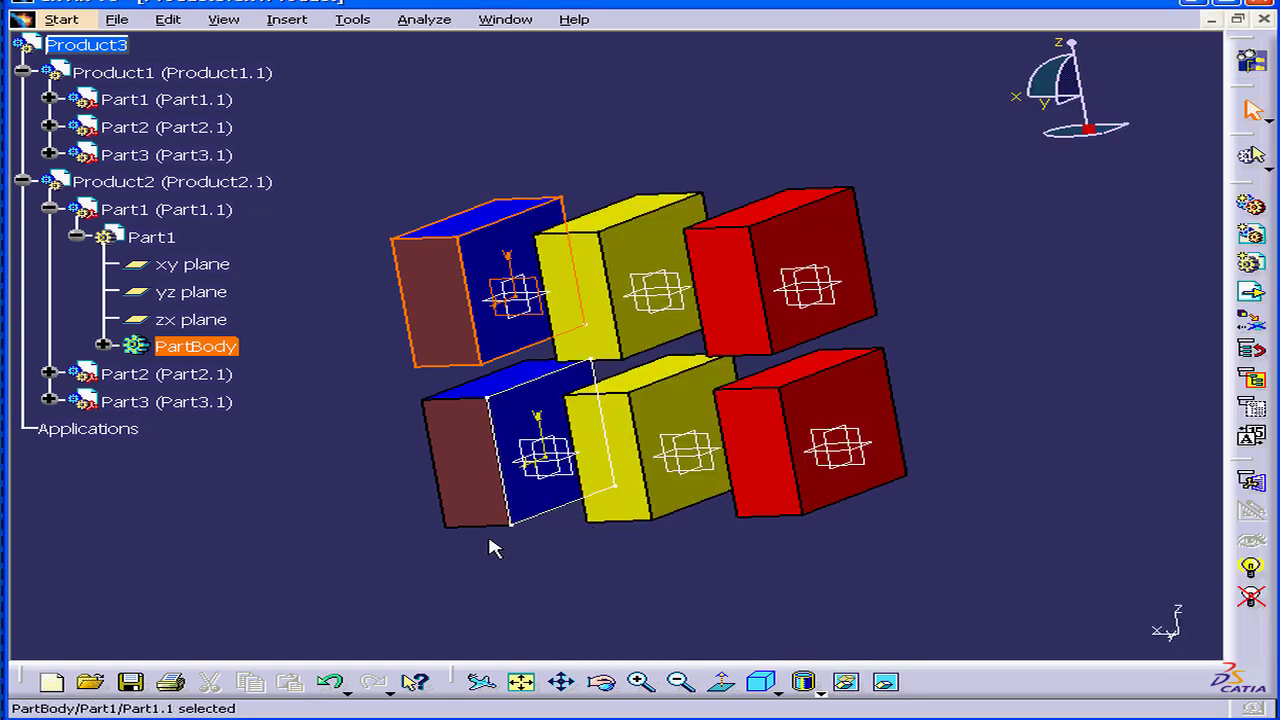
- Set the colour of the Part1.1 instance under Product2 to dark green
right_click(155, 212)
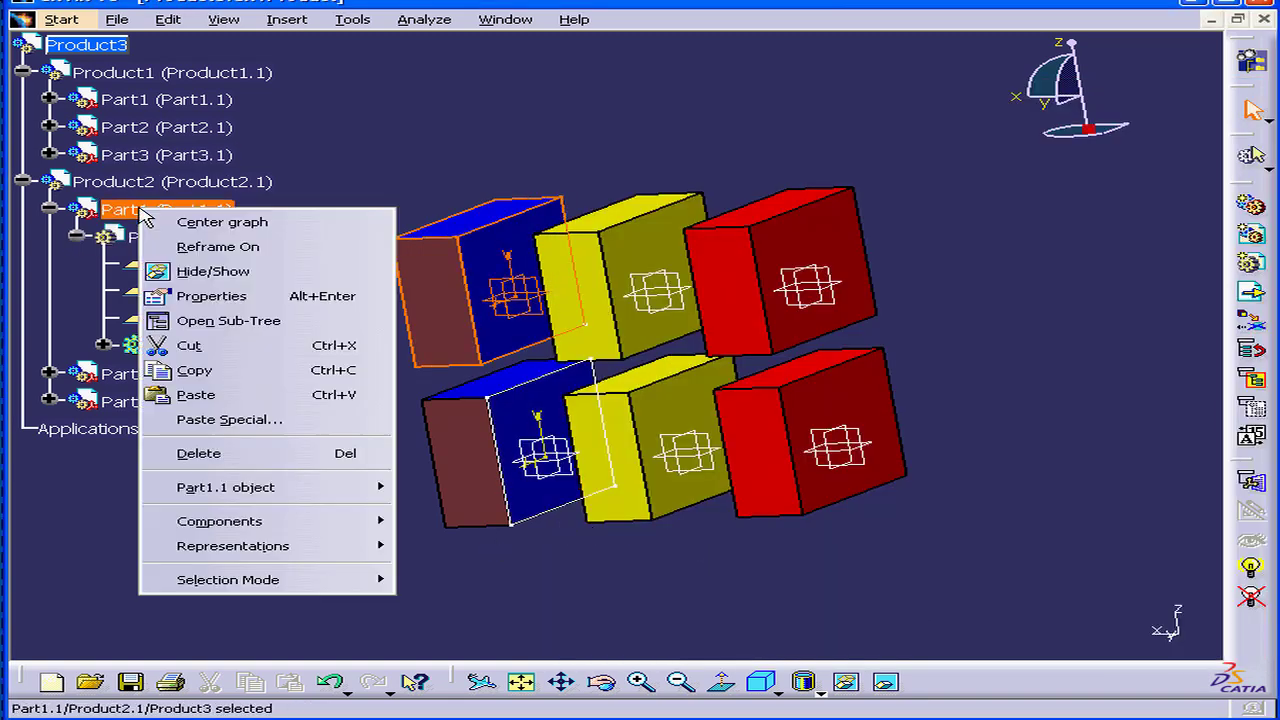
left_click(293, 296)
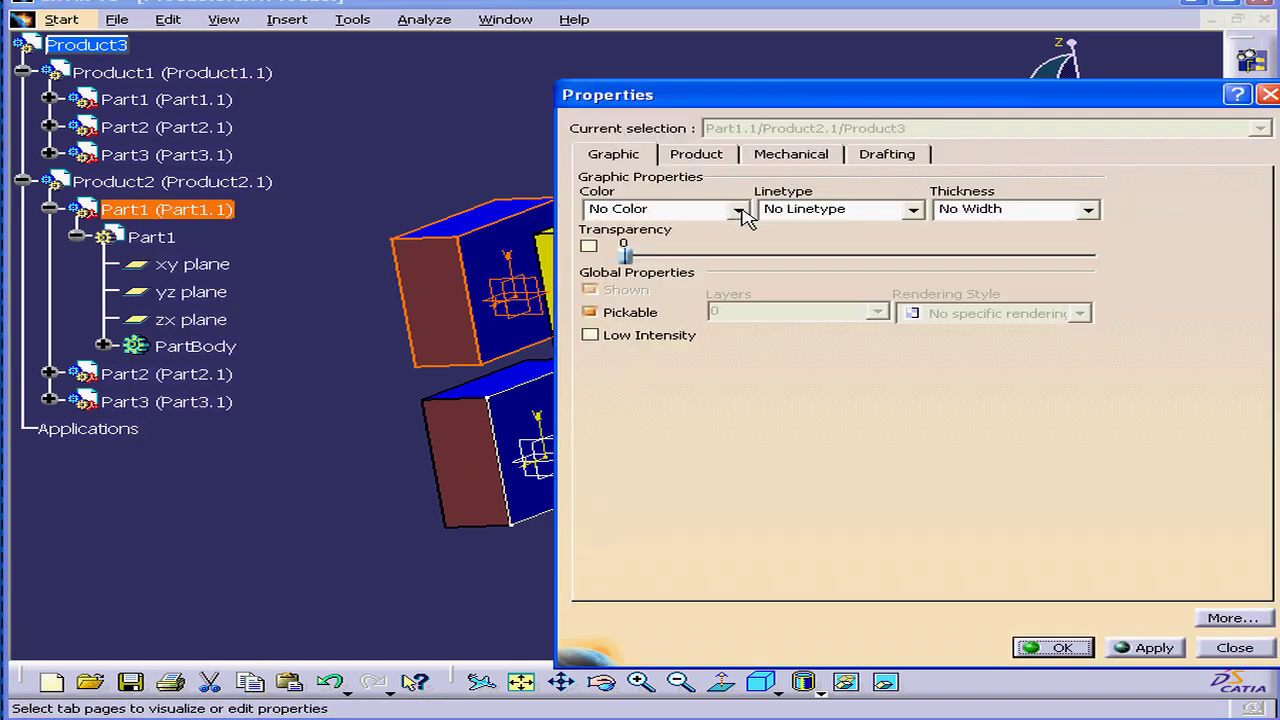
left_click(739, 211)
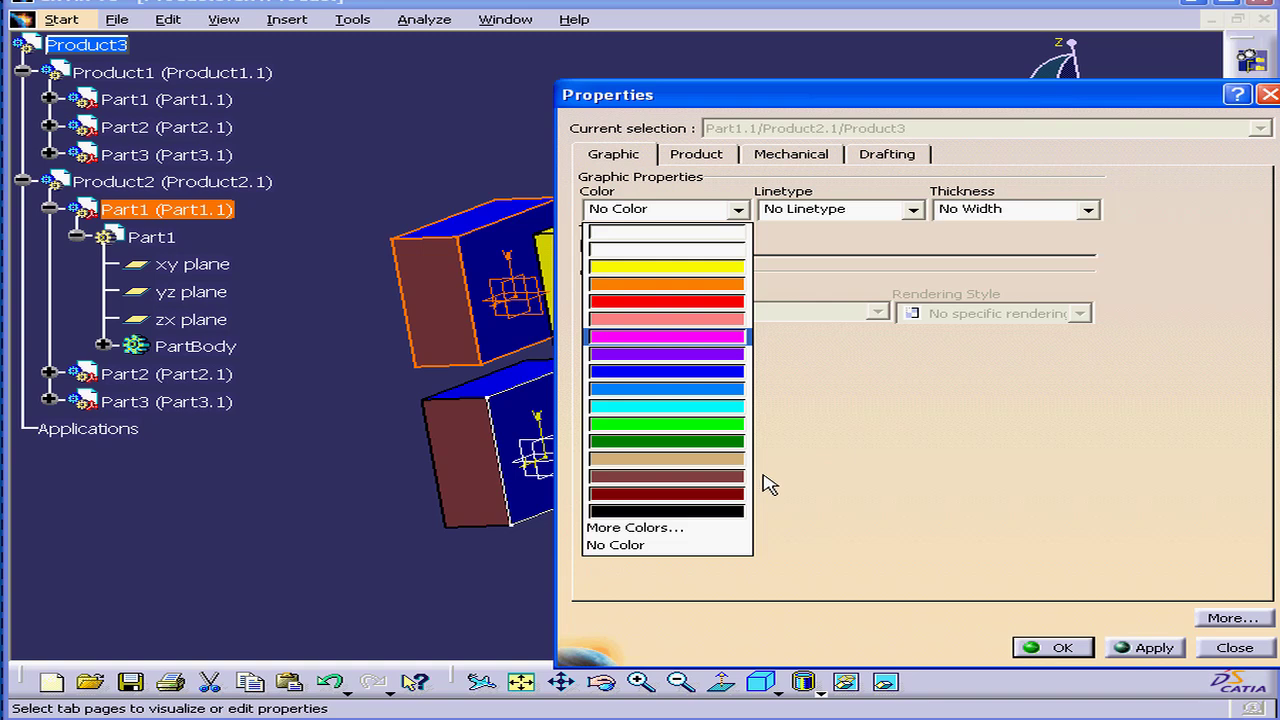
left_click(746, 444)
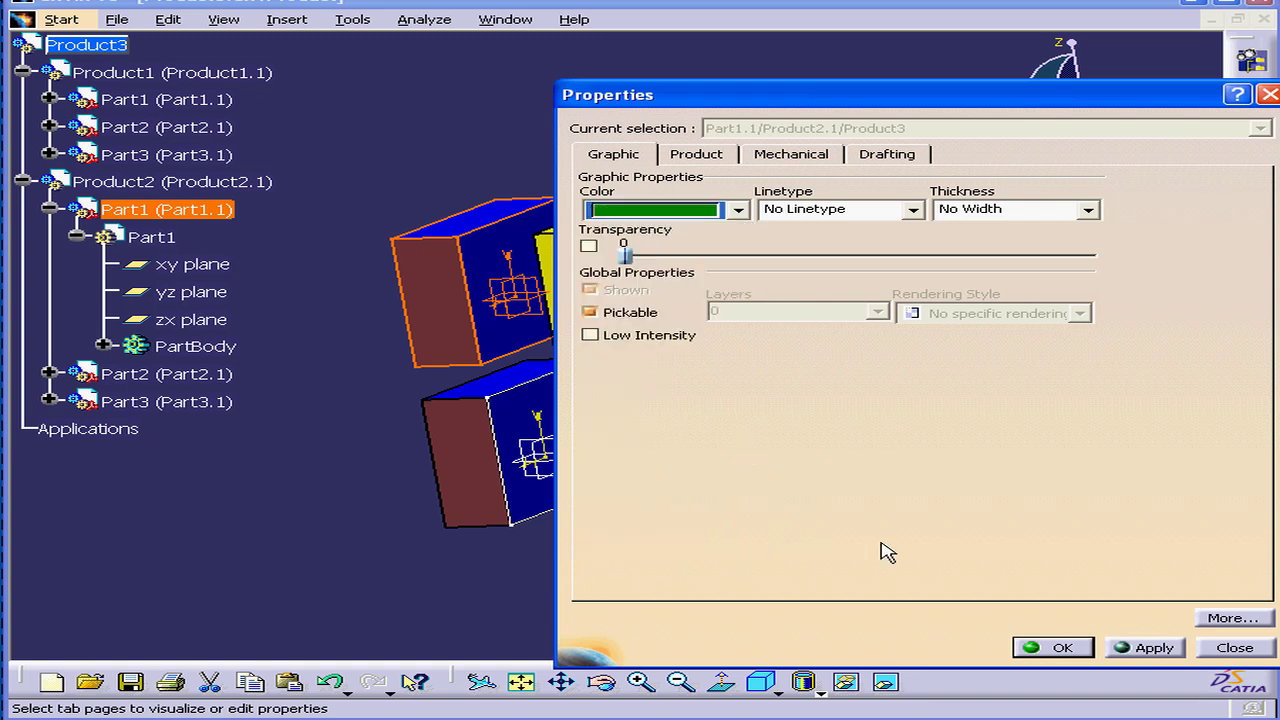
left_click(1048, 648)
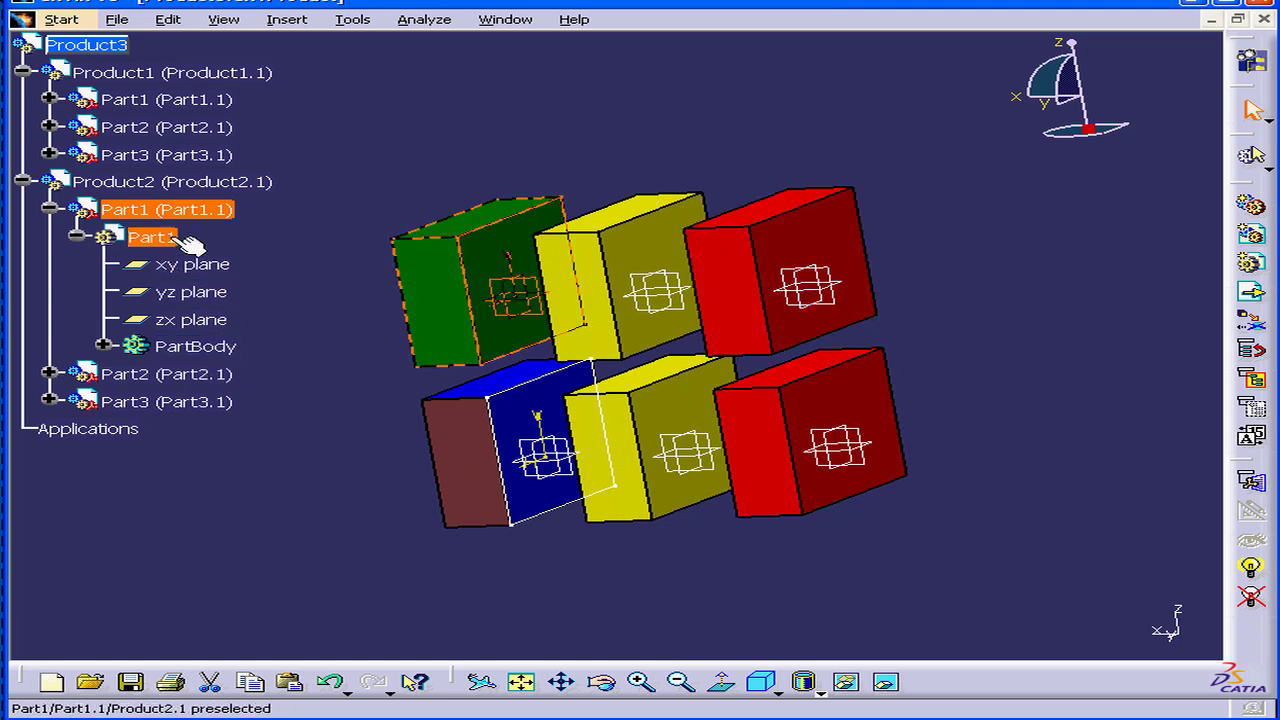
- Set Product2's colour to purple so all three of its boxes turn purple
right_click(135, 191)
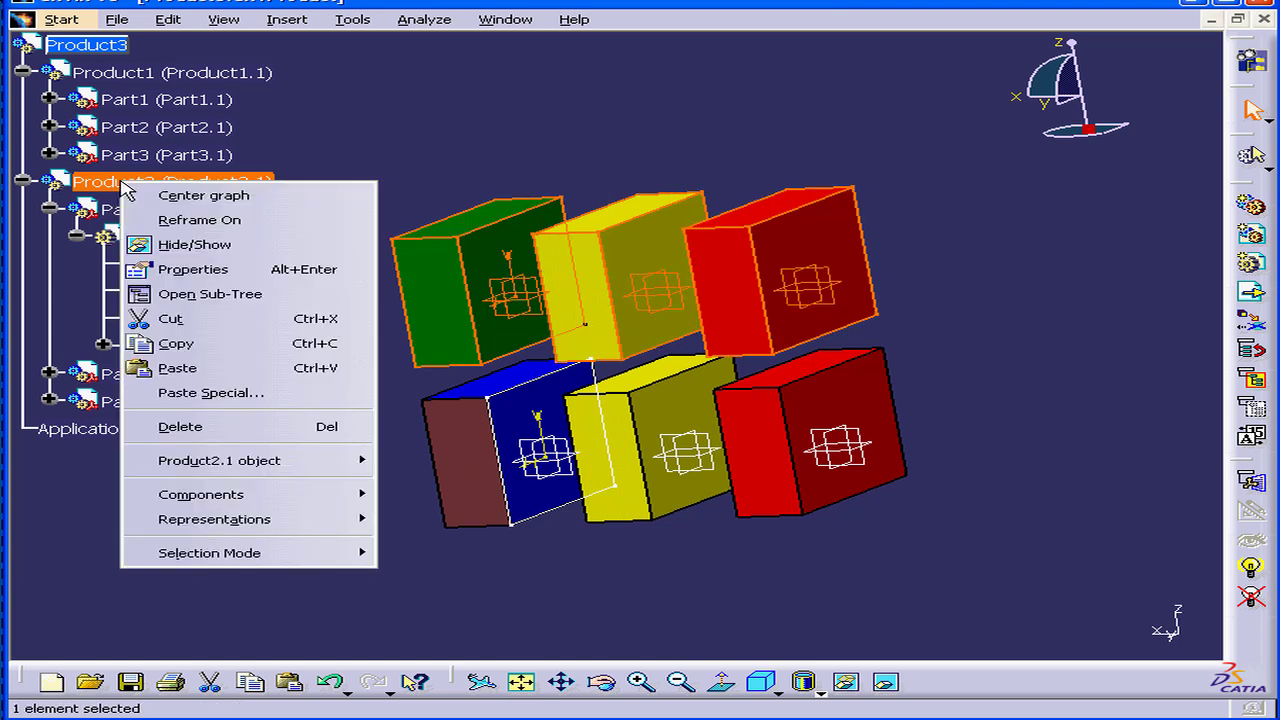
left_click(283, 277)
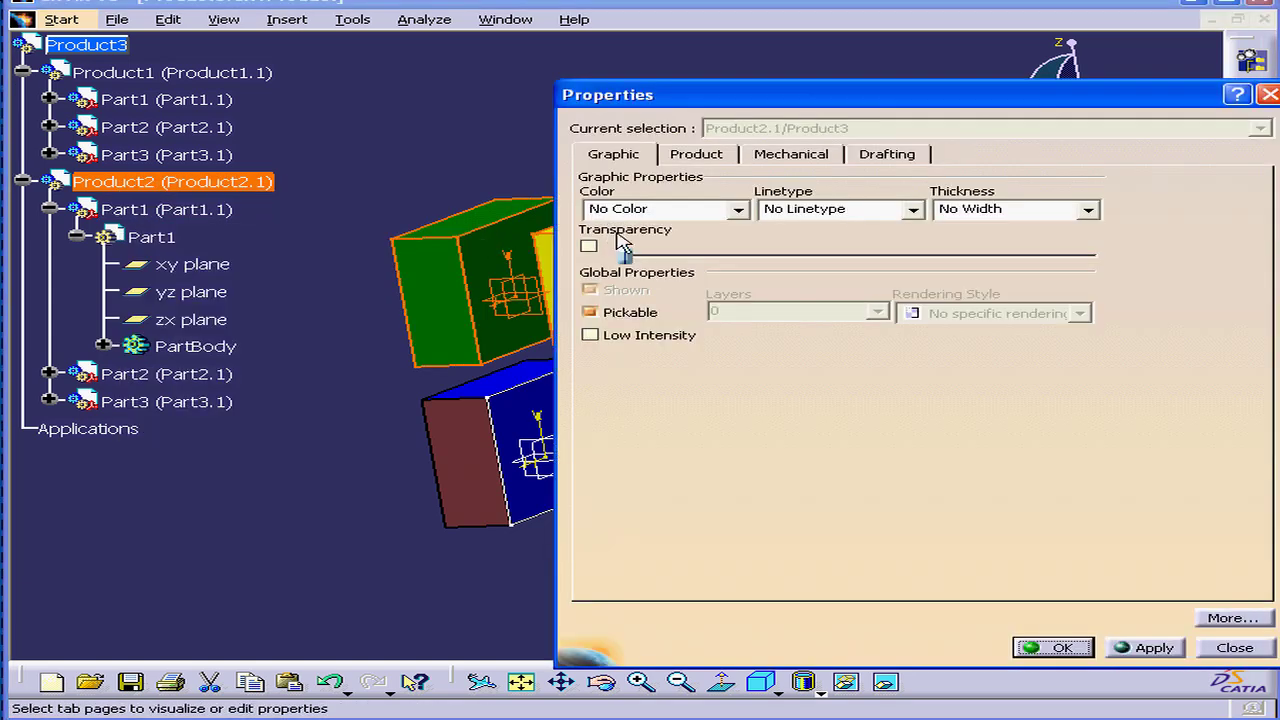
left_click(738, 212)
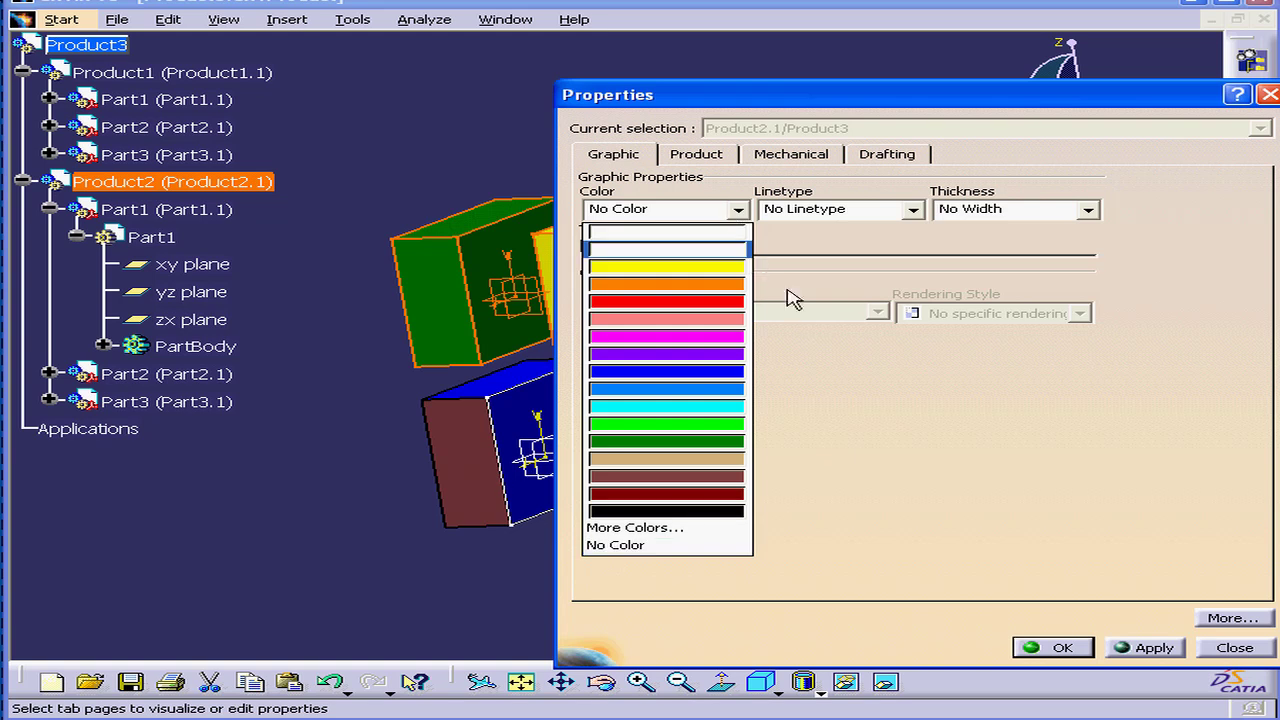
left_click(730, 355)
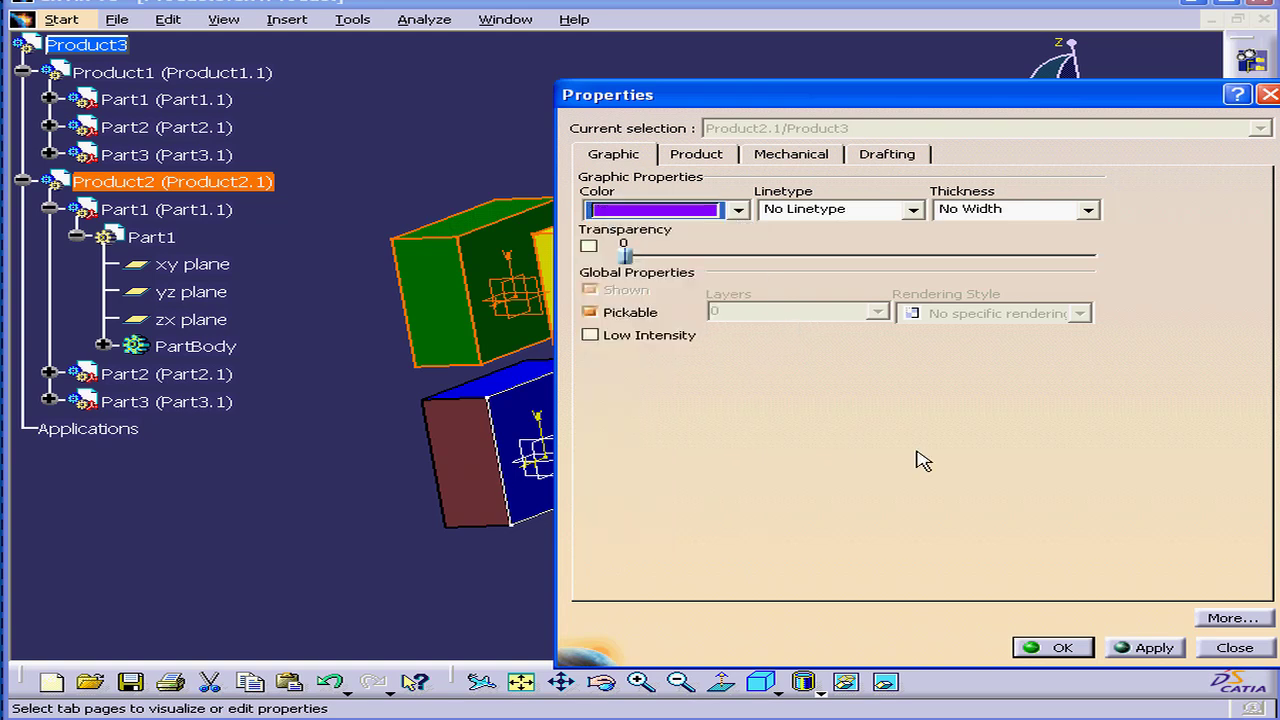
left_click(1057, 647)
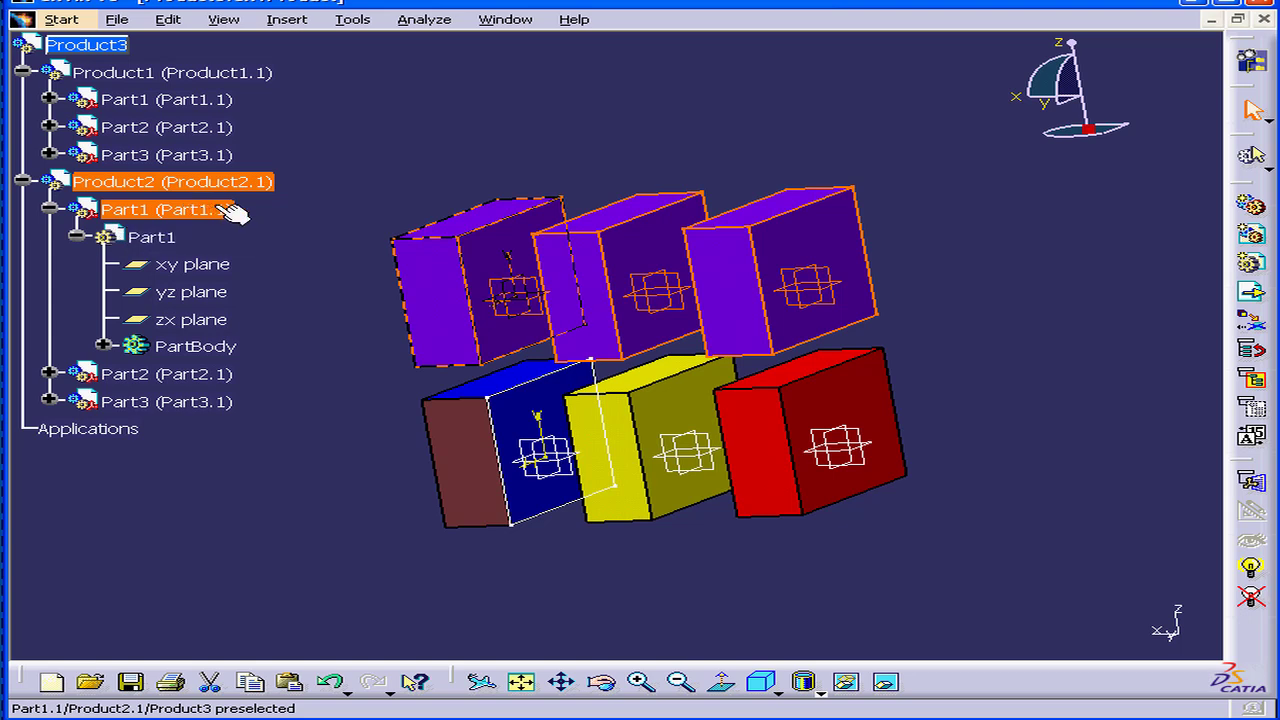
- Colour the top assembly Product3 blue, then enter Part Design on Part1's PartBody
right_click(84, 50)
left_click(152, 131)
left_click(742, 208)
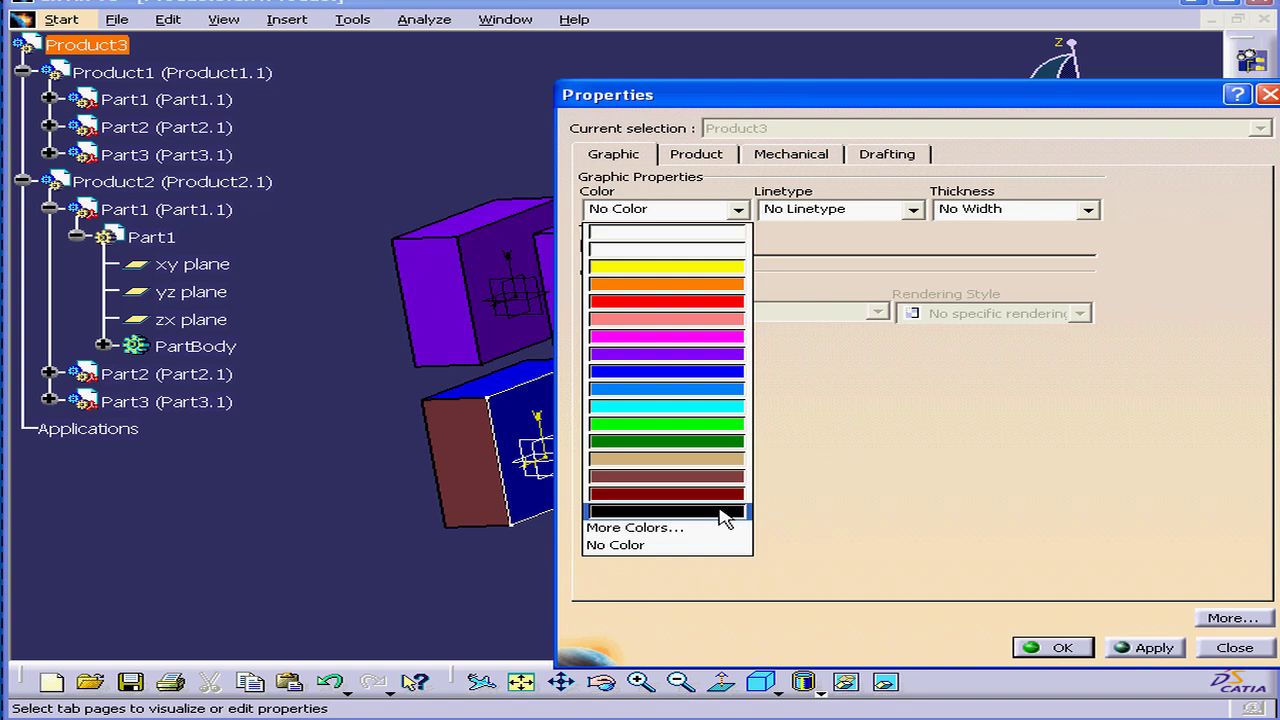
left_click(733, 391)
left_click(1058, 647)
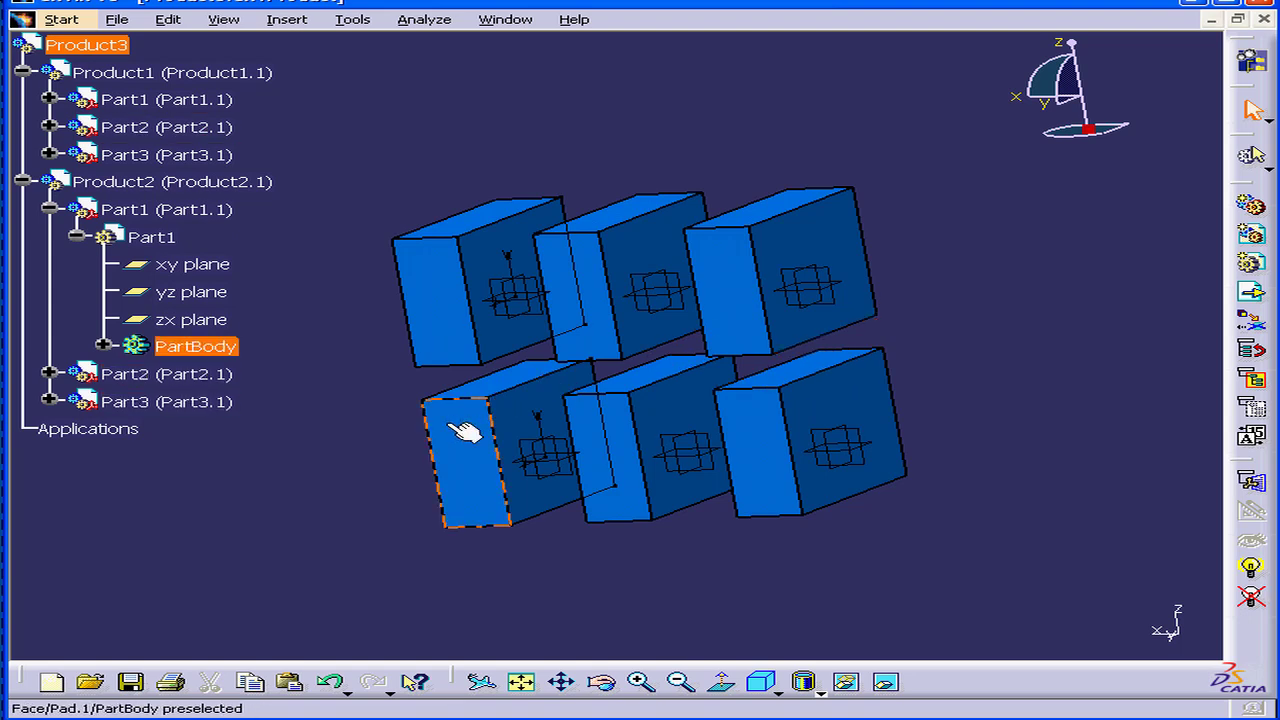
double_click(225, 347)
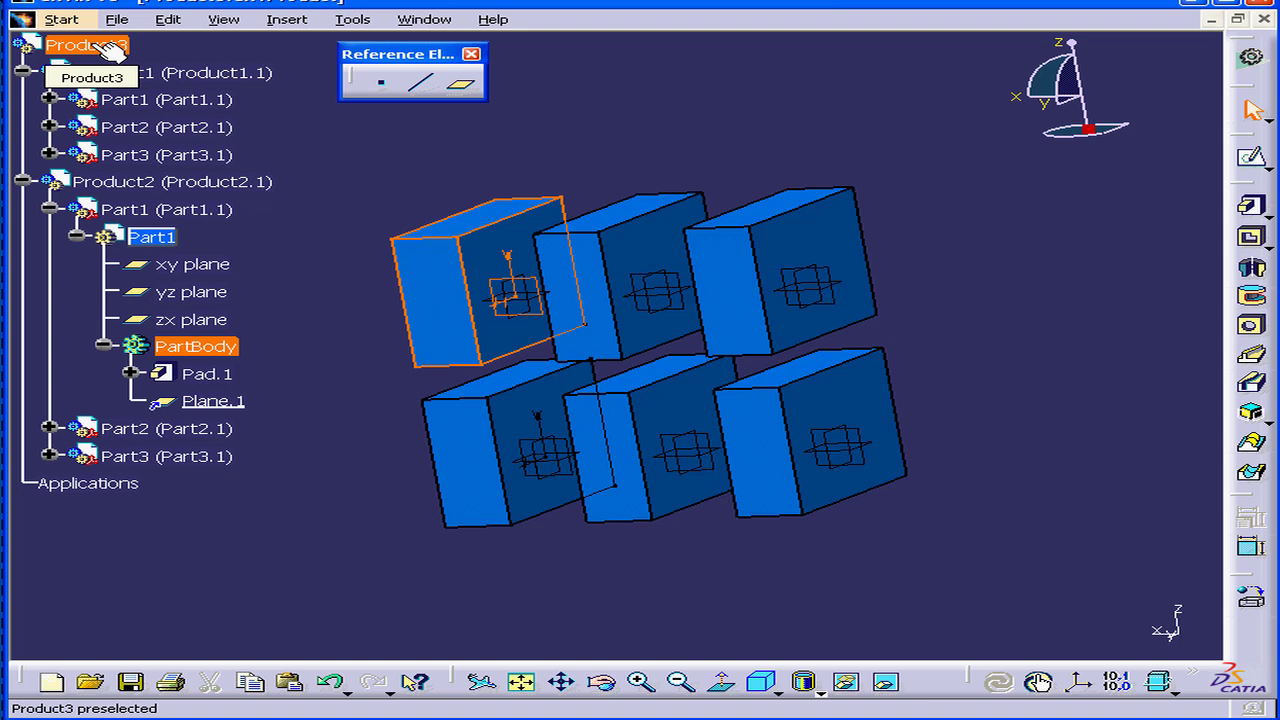
- Open Part1 in a new window via Edit > PartBody object > Open in New Window
right_click(200, 347)
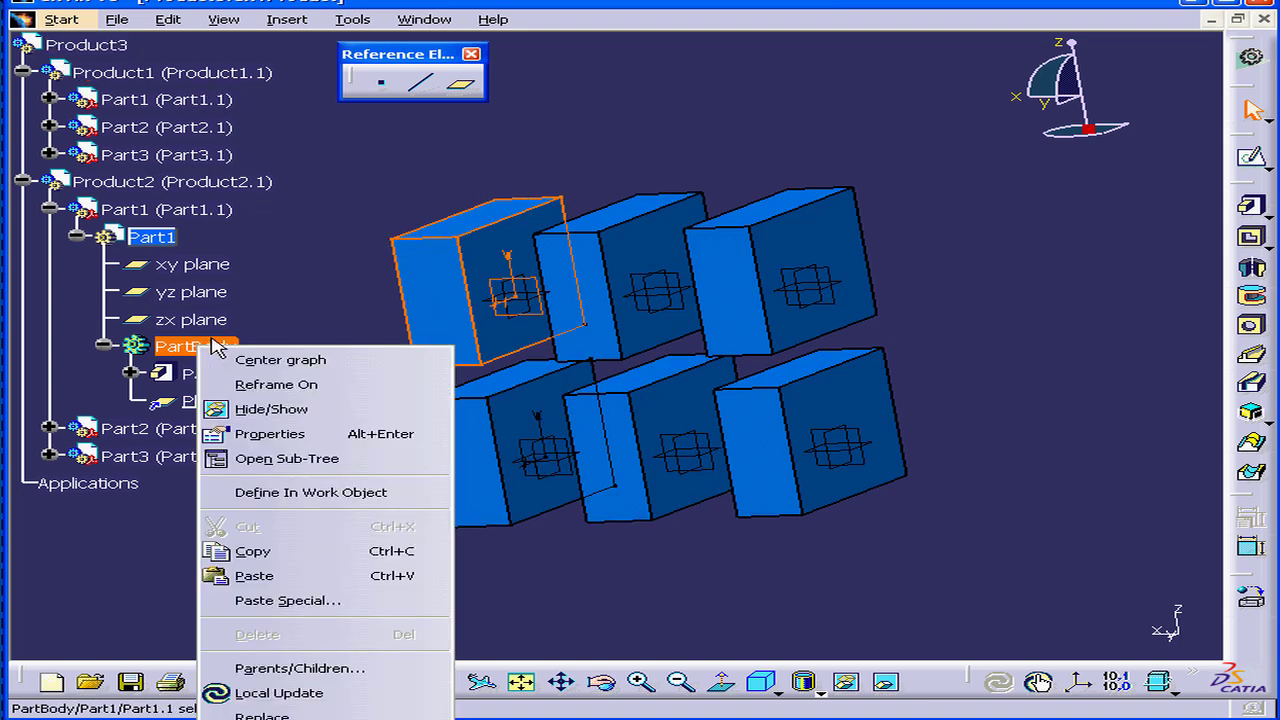
left_click(313, 293)
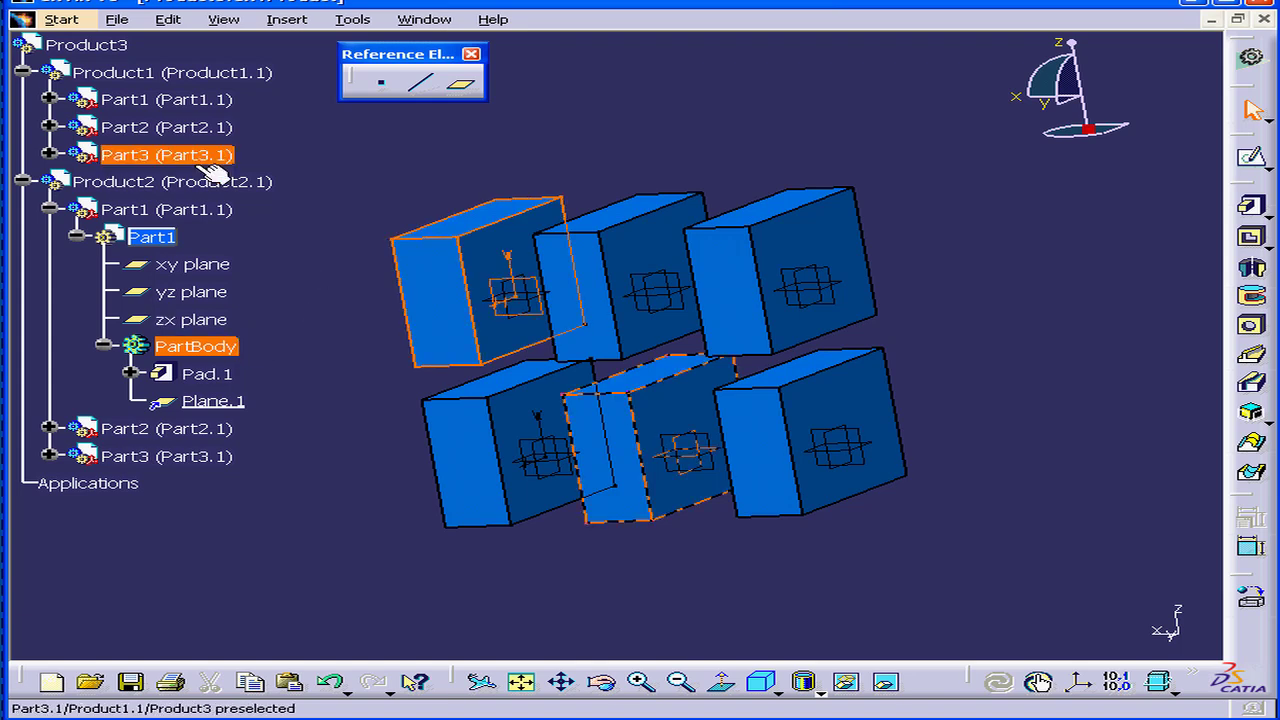
left_click(168, 20)
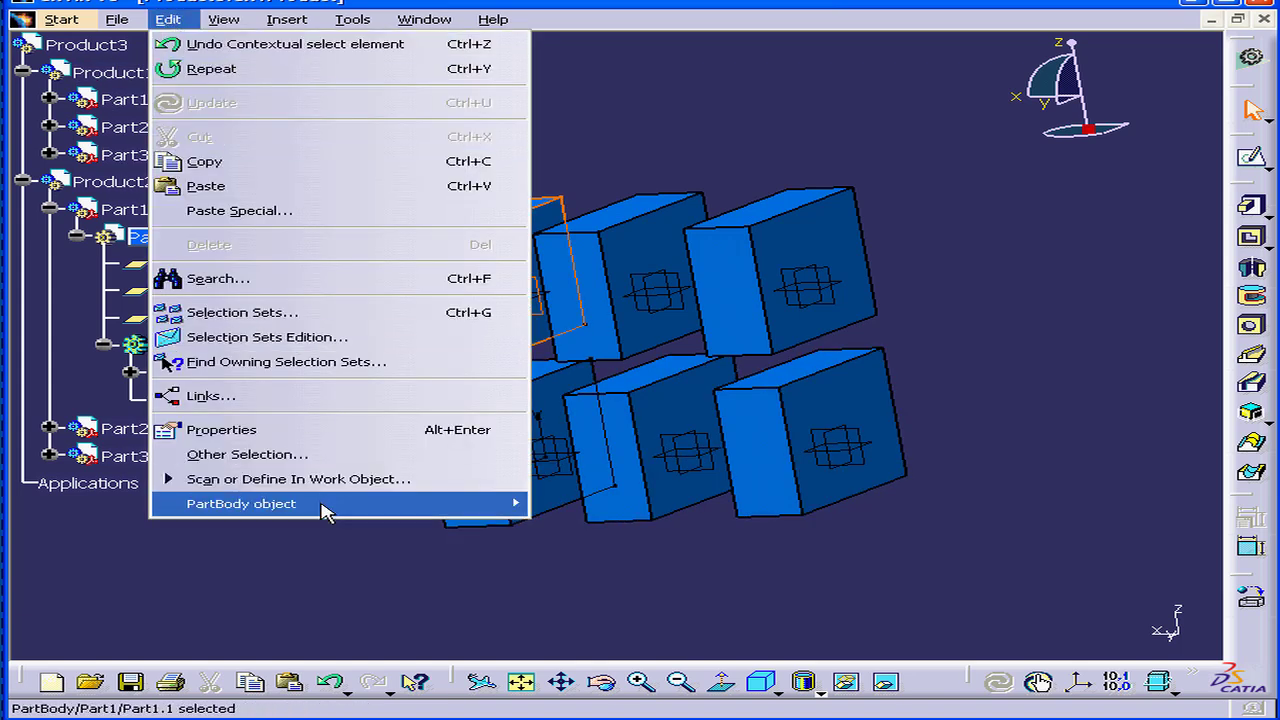
mouse_move(333, 508)
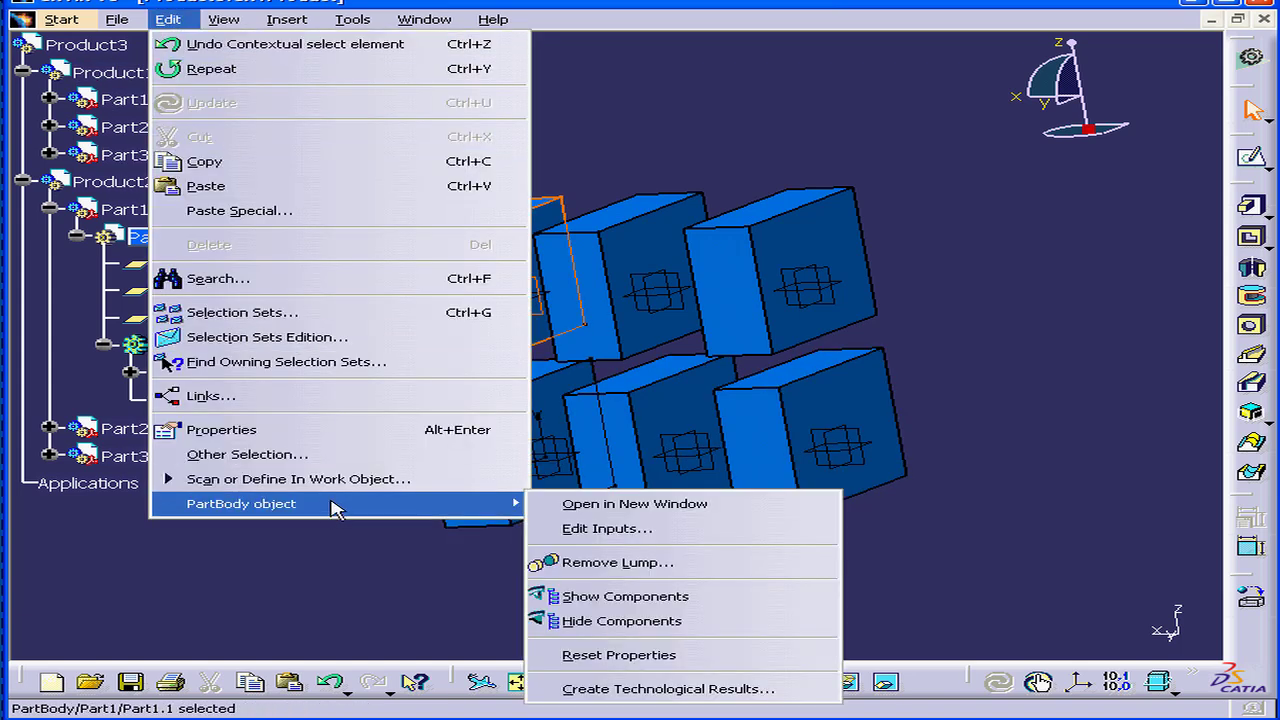
left_click(697, 508)
- Rotate the Part1 pad to view its side, then close its window without saving
middle_click_drag(717, 267, 234, 397)
middle_click_drag(651, 343, 523, 357)
left_click(571, 357)
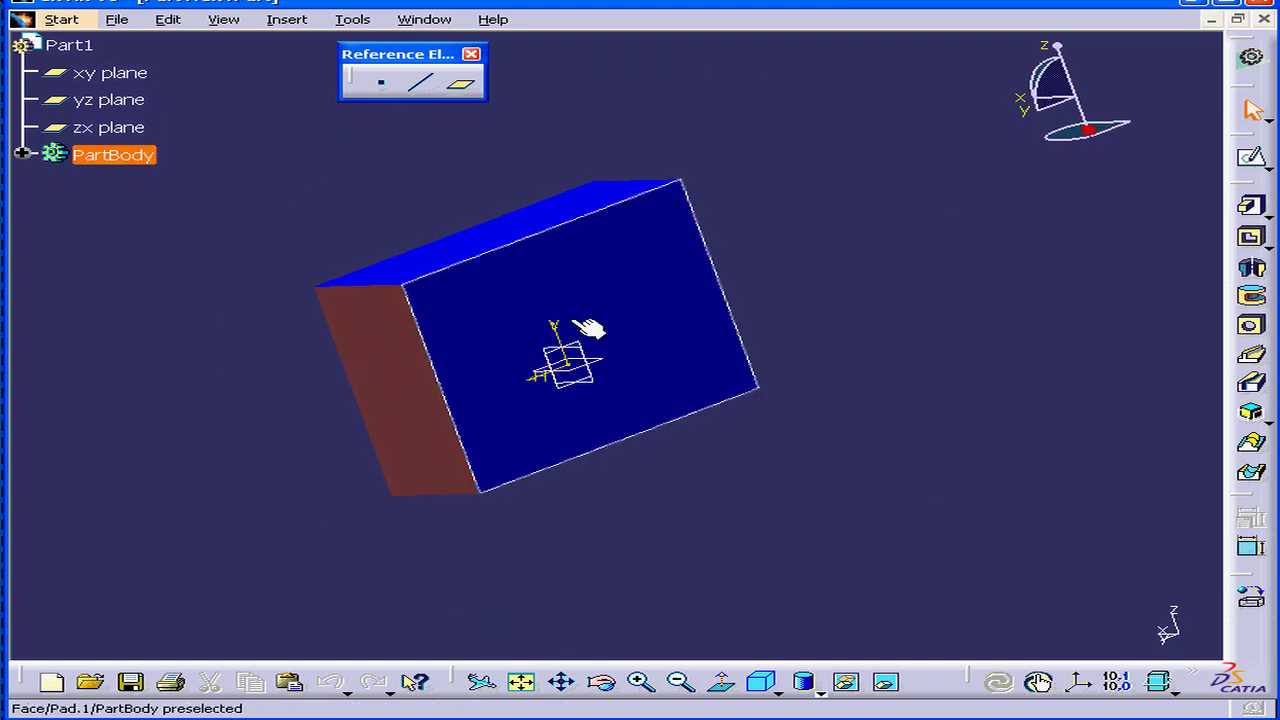
left_click(240, 236)
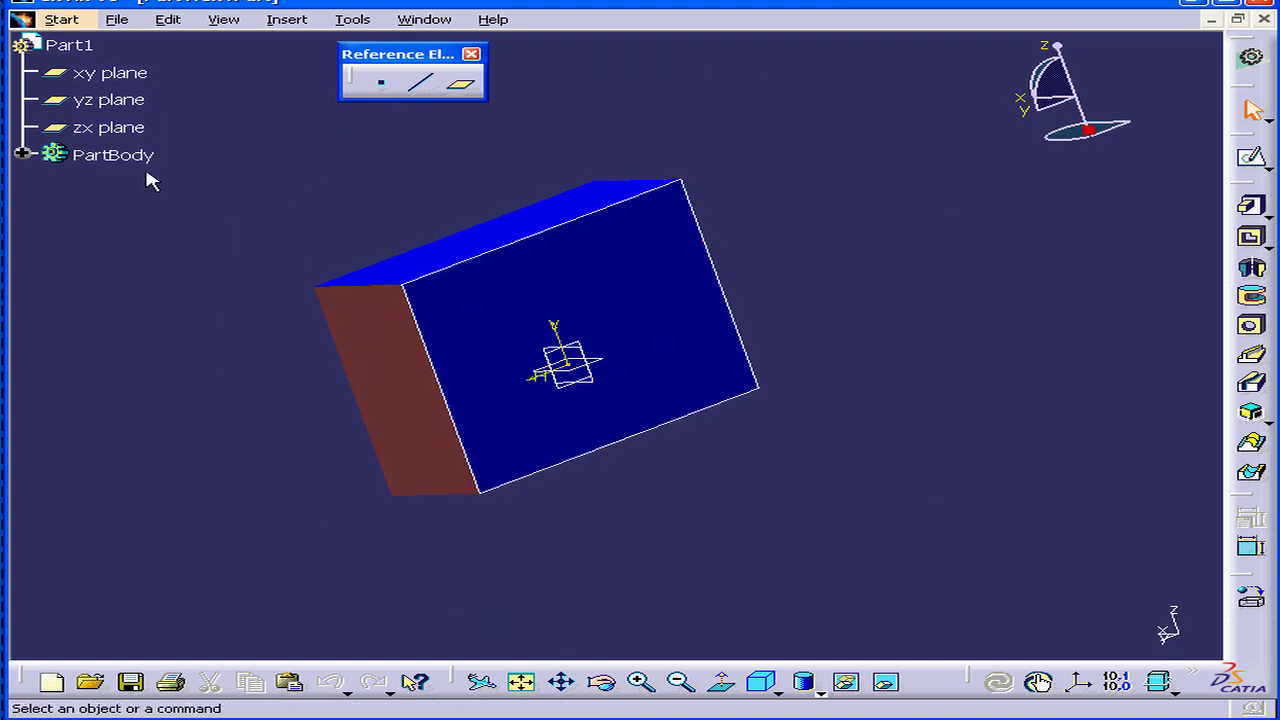
left_click(1264, 20)
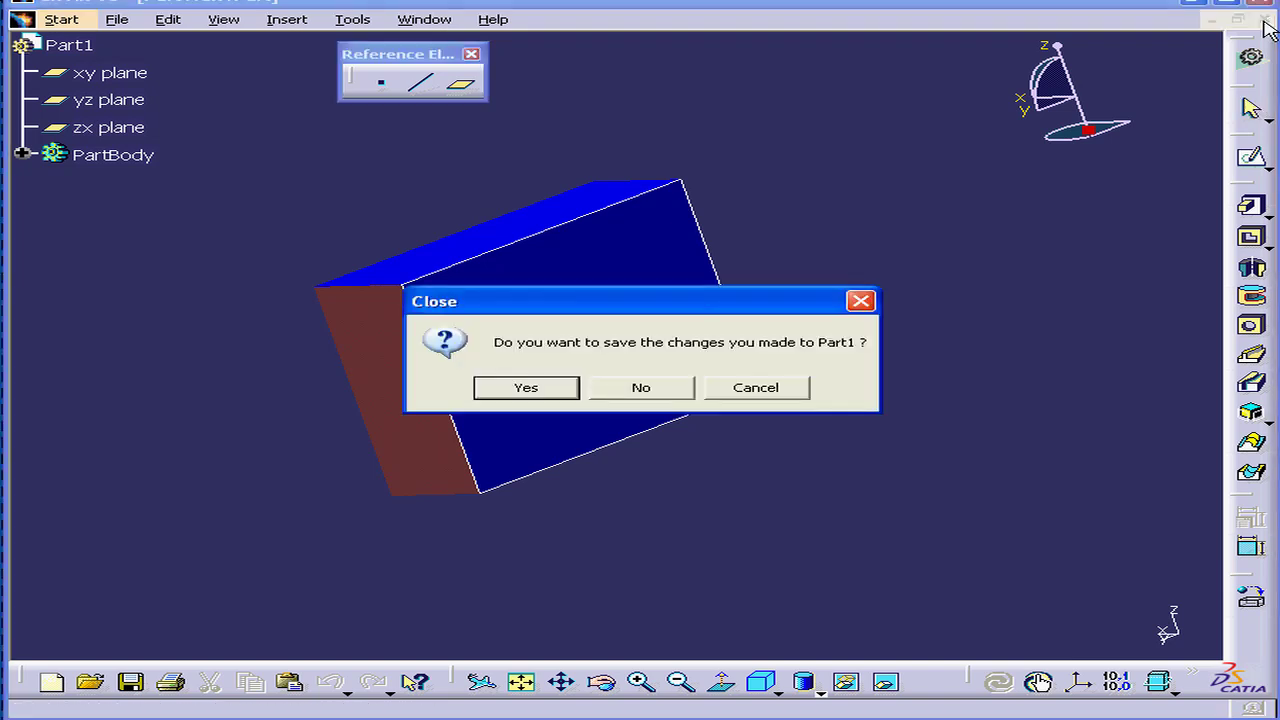
left_click(640, 386)
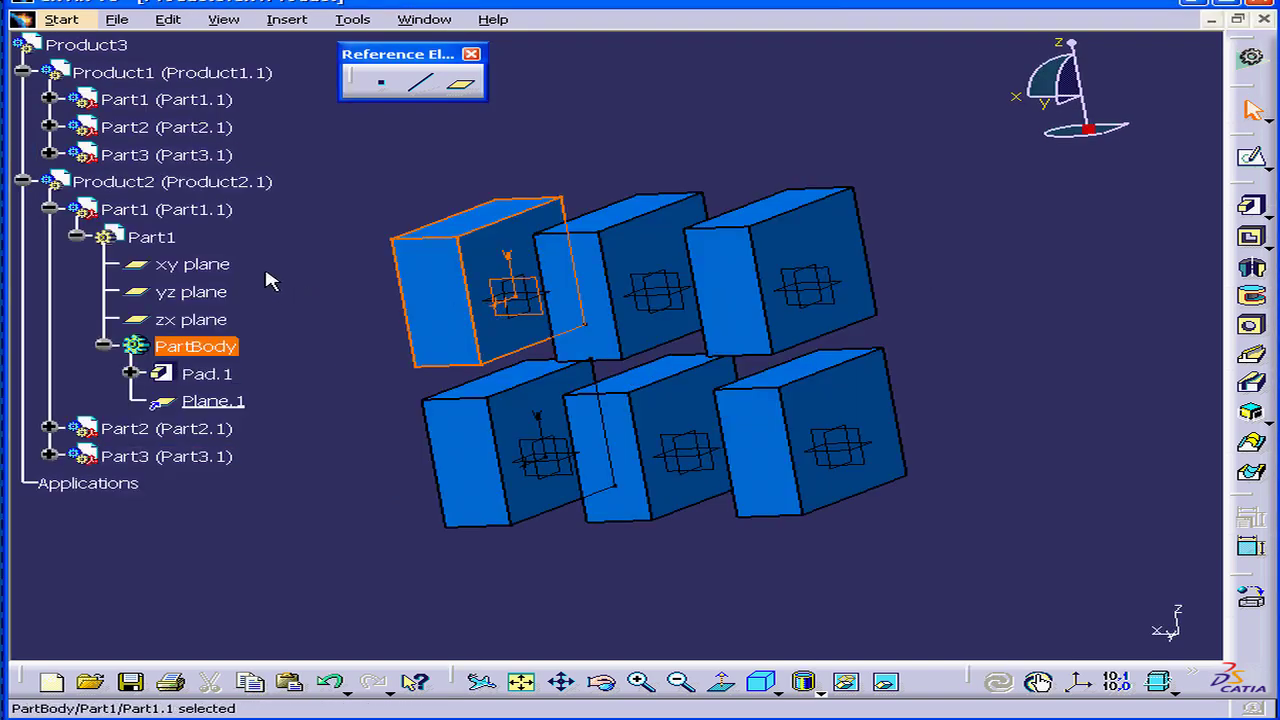
- Open Product2.1 in a new window and rotate its three boxes into view
right_click(124, 185)
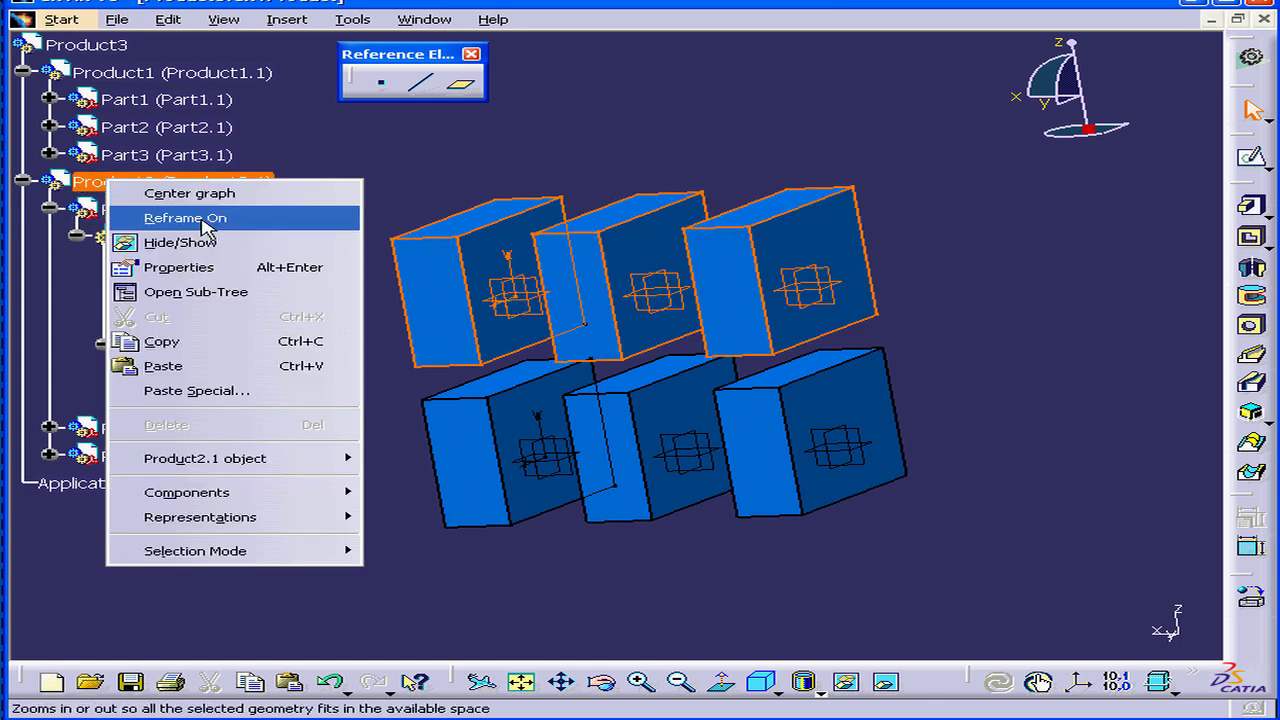
mouse_move(327, 566)
mouse_move(320, 465)
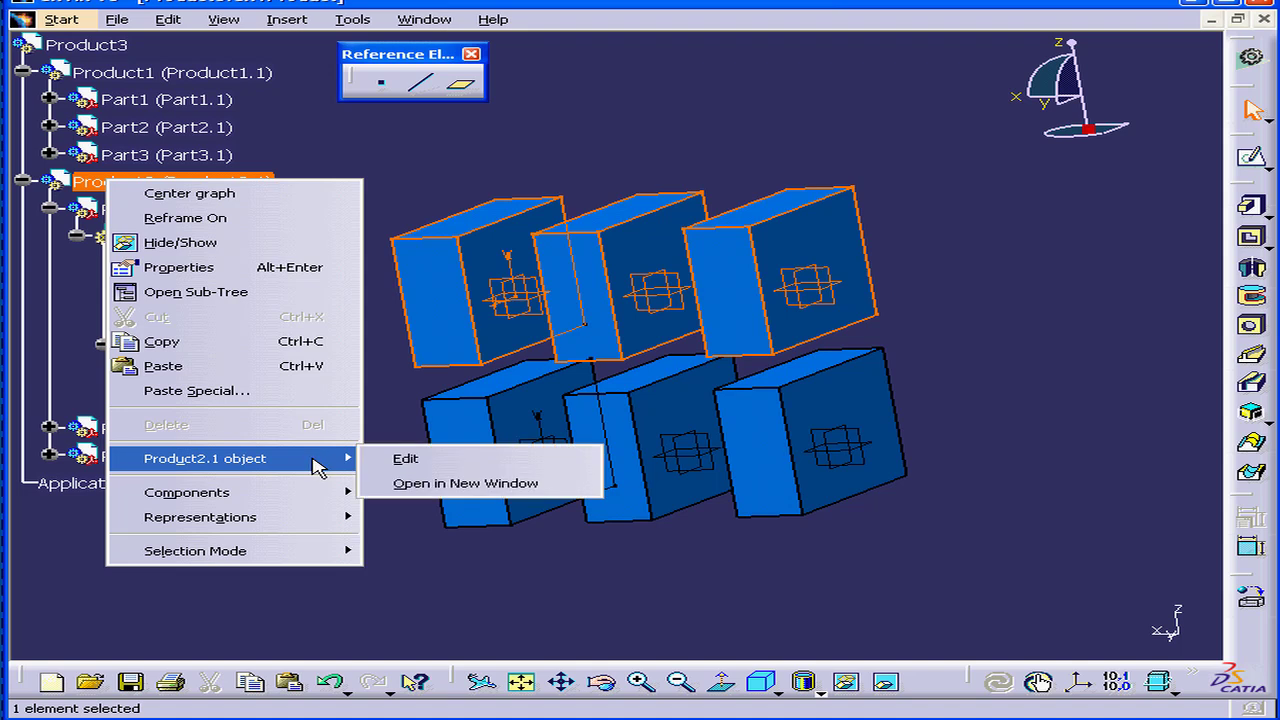
left_click(530, 487)
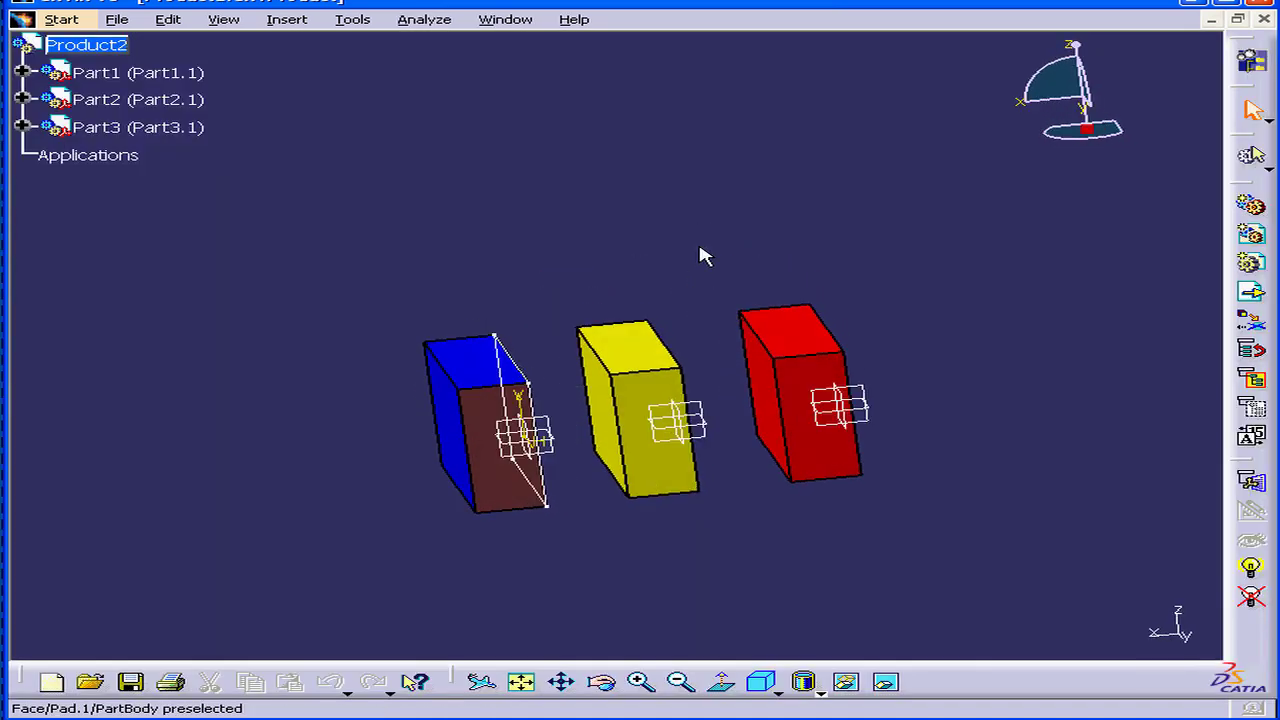
middle_click_drag(726, 443, 600, 333)
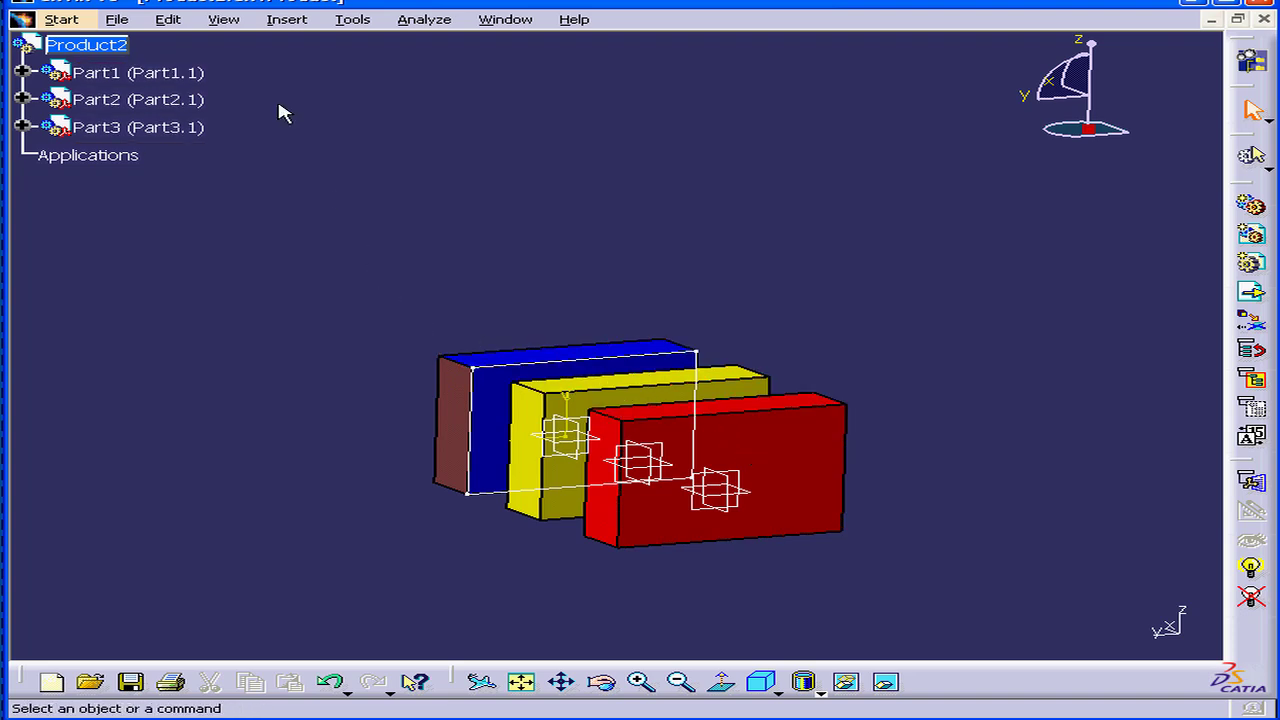
right_click(150, 132)
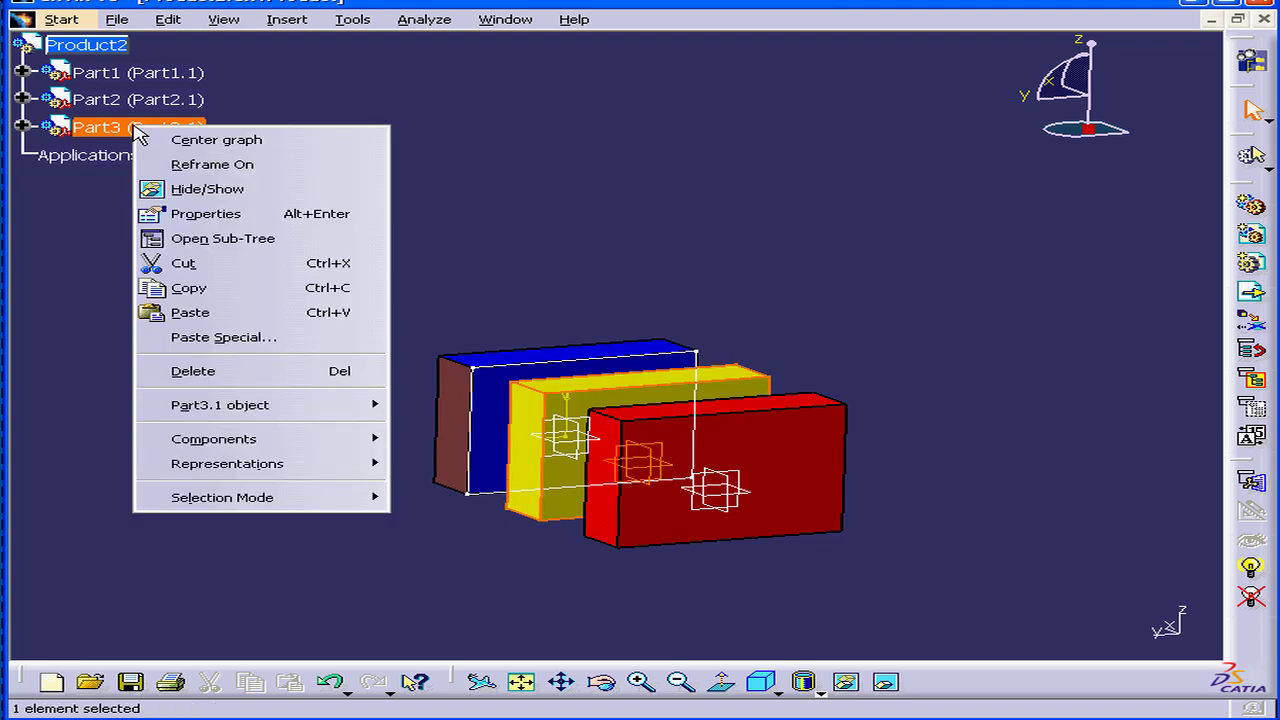
left_click(274, 212)
left_click_drag(786, 98, 678, 82)
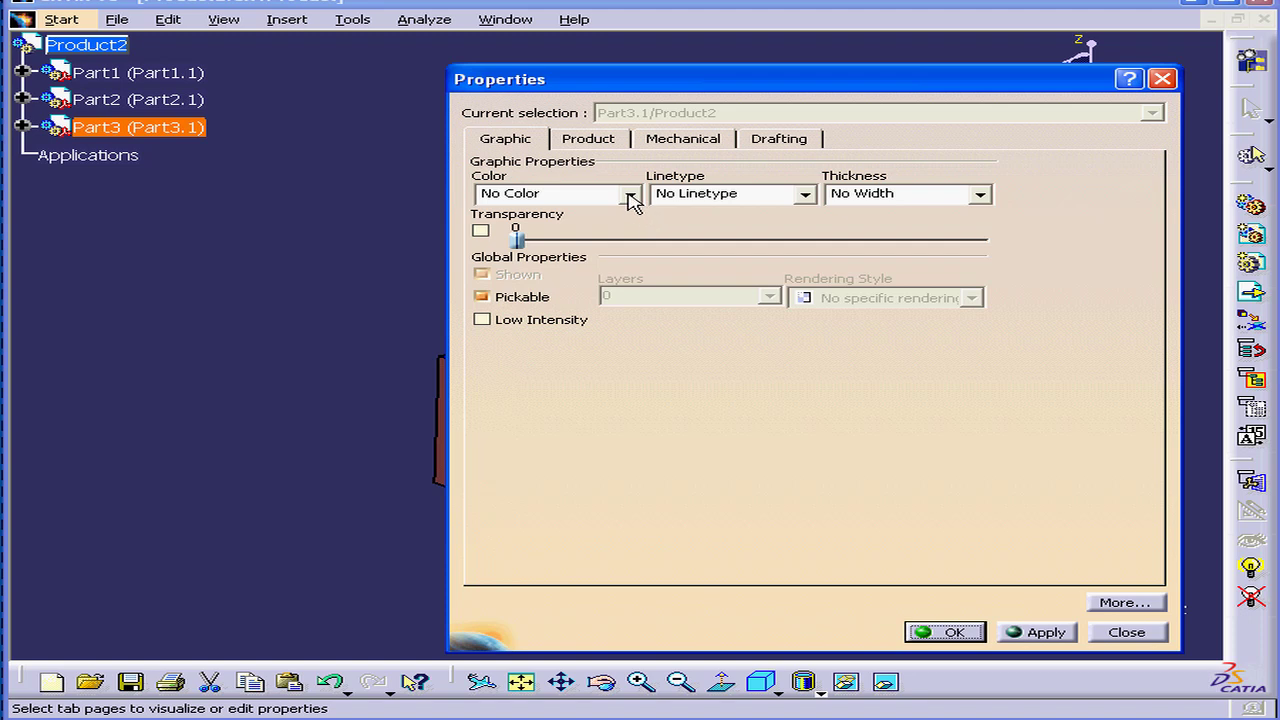
left_click(630, 193)
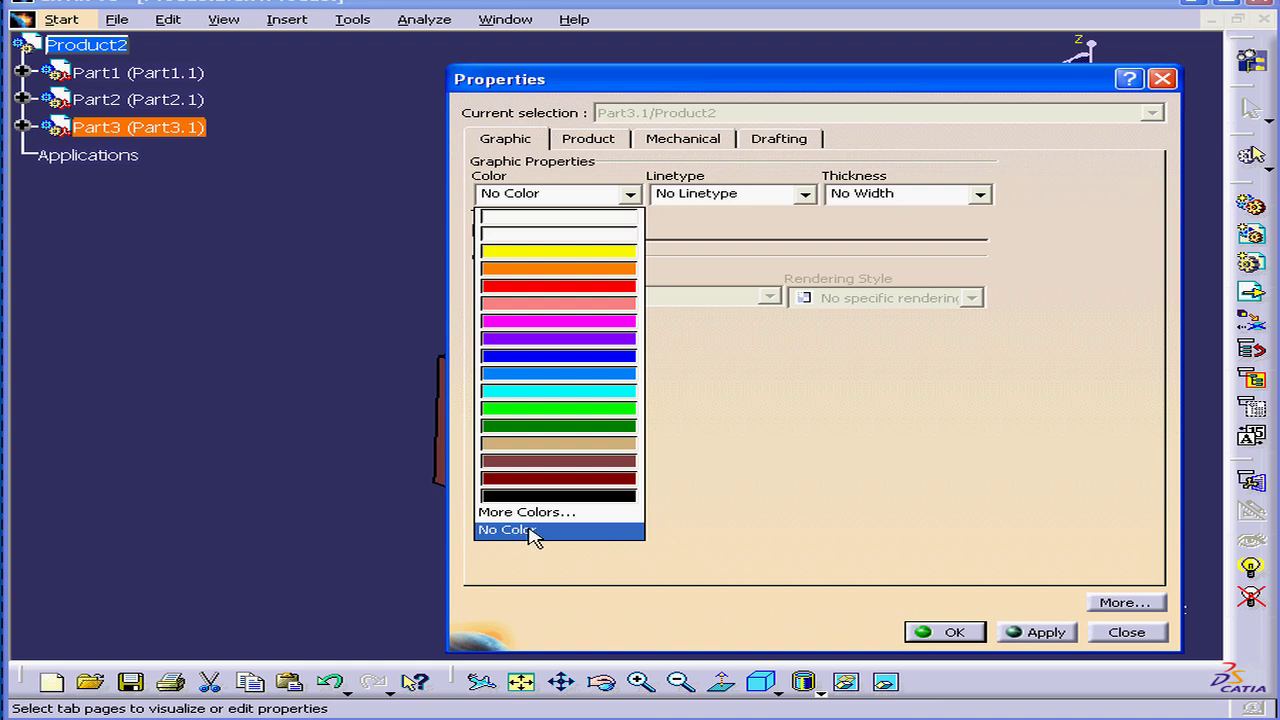
left_click(567, 522)
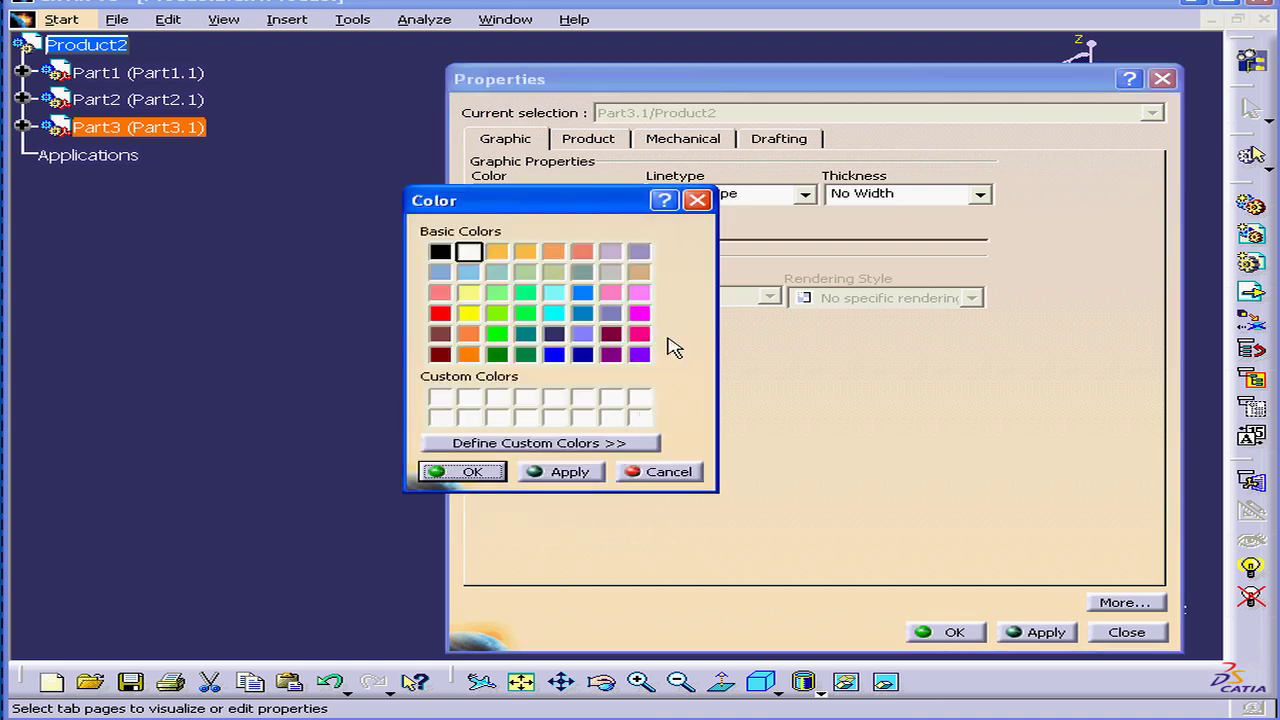
left_click_drag(623, 206, 561, 134)
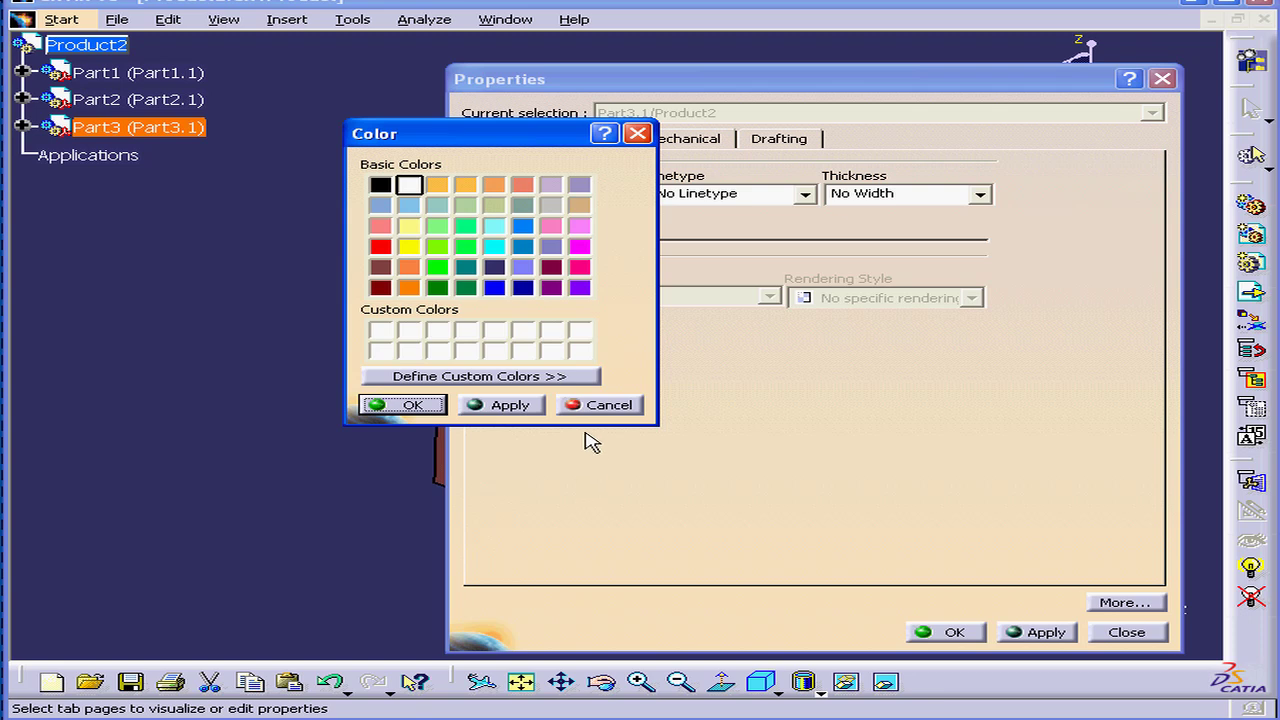
left_click(525, 377)
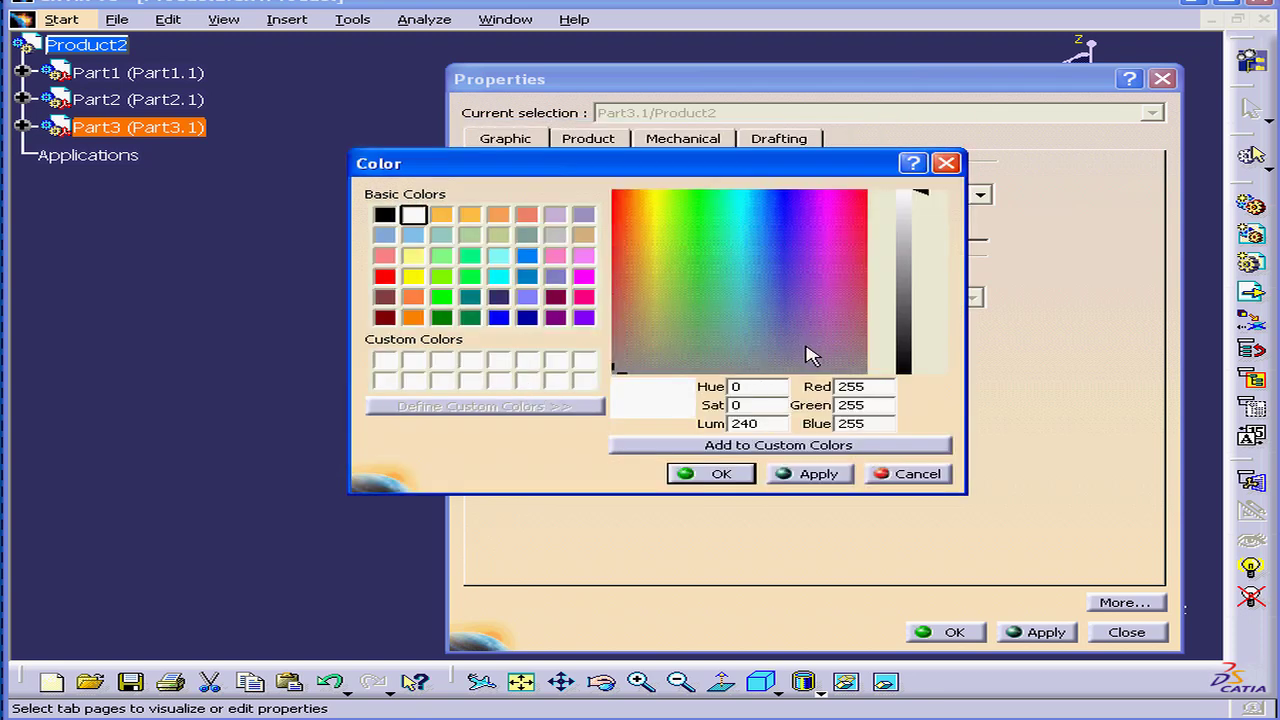
left_click_drag(618, 371, 700, 269)
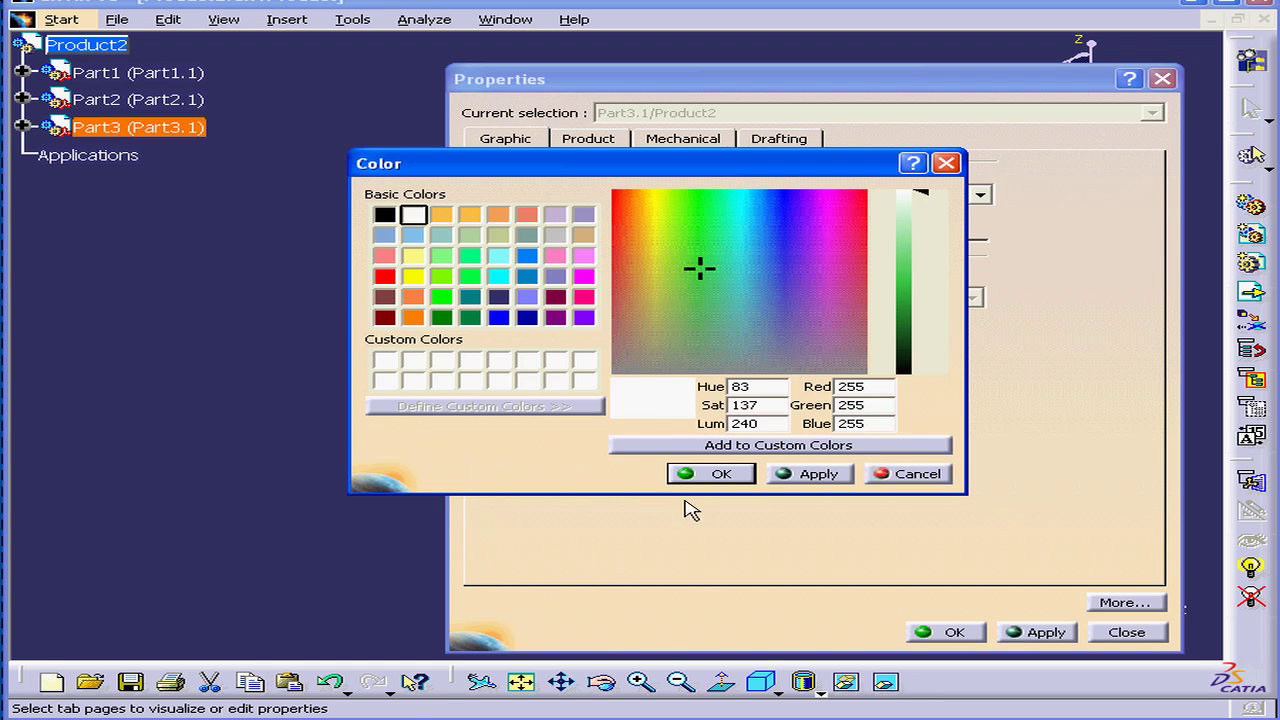
left_click(934, 474)
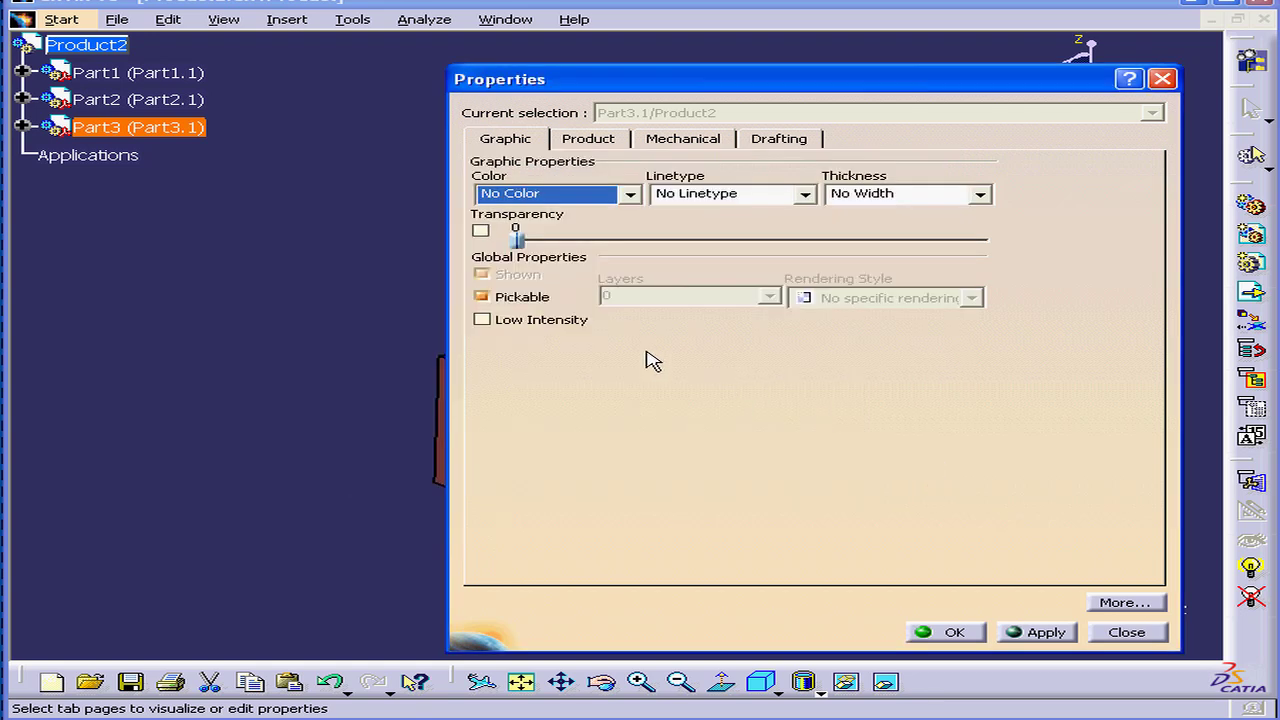
left_click(1127, 632)
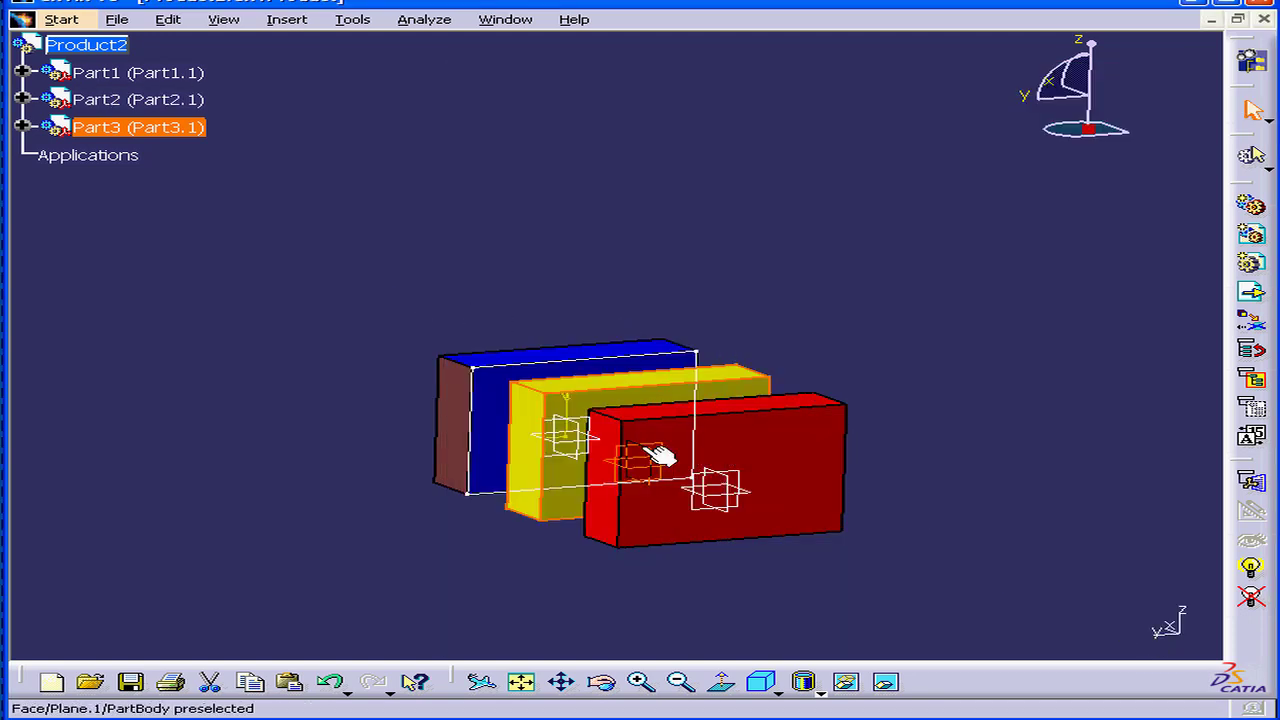
- Set Part2's transparency to 255 so the red box becomes see-through
right_click(118, 100)
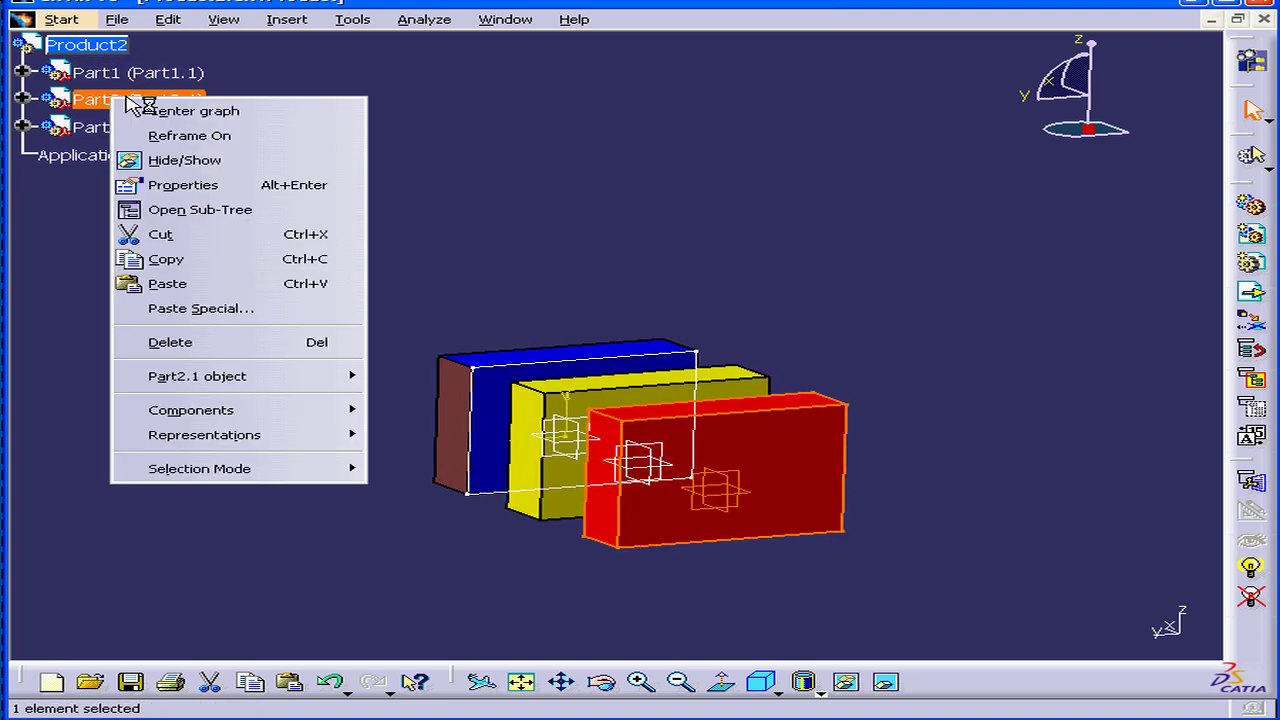
left_click(248, 187)
left_click_drag(754, 117, 925, 88)
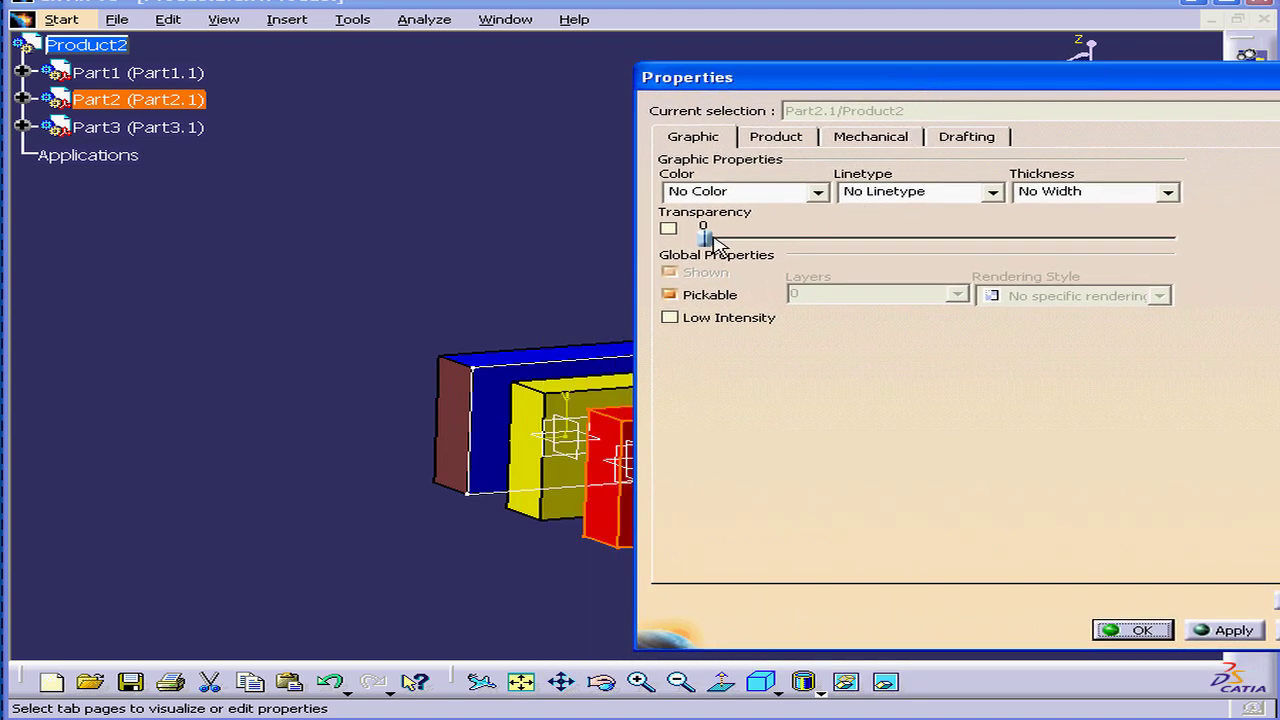
left_click_drag(708, 240, 1188, 277)
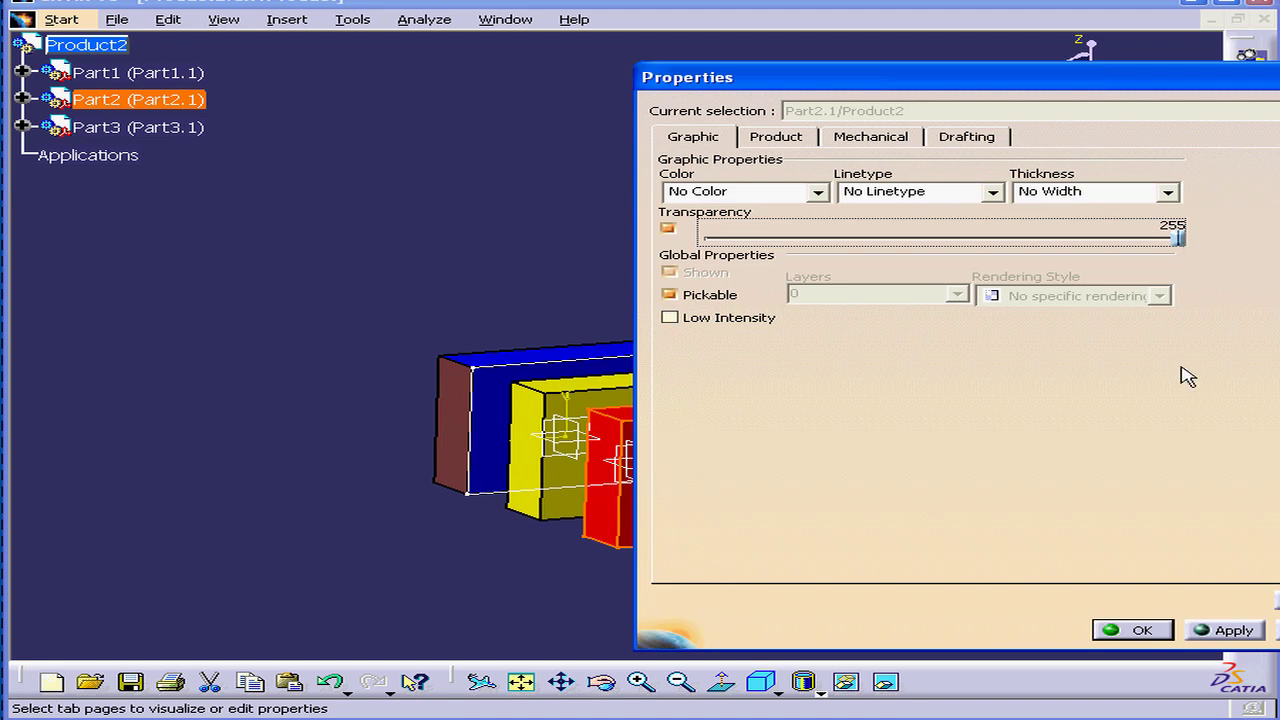
left_click(1150, 632)
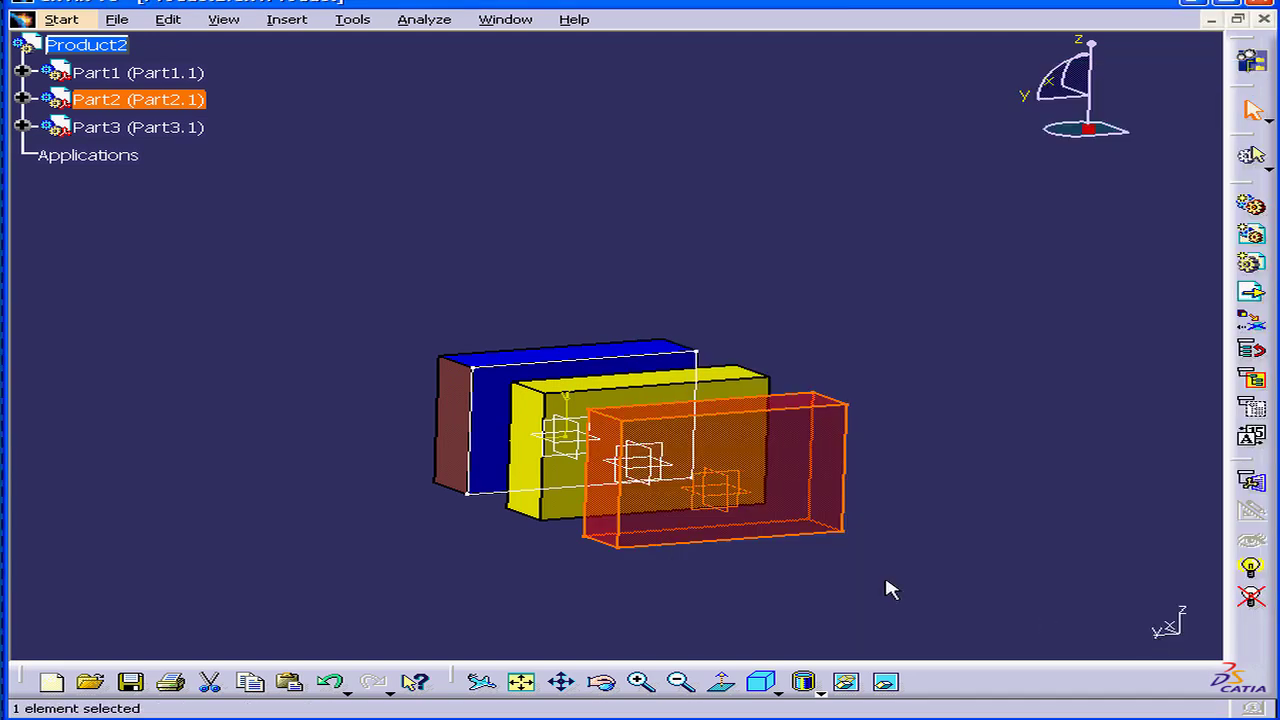